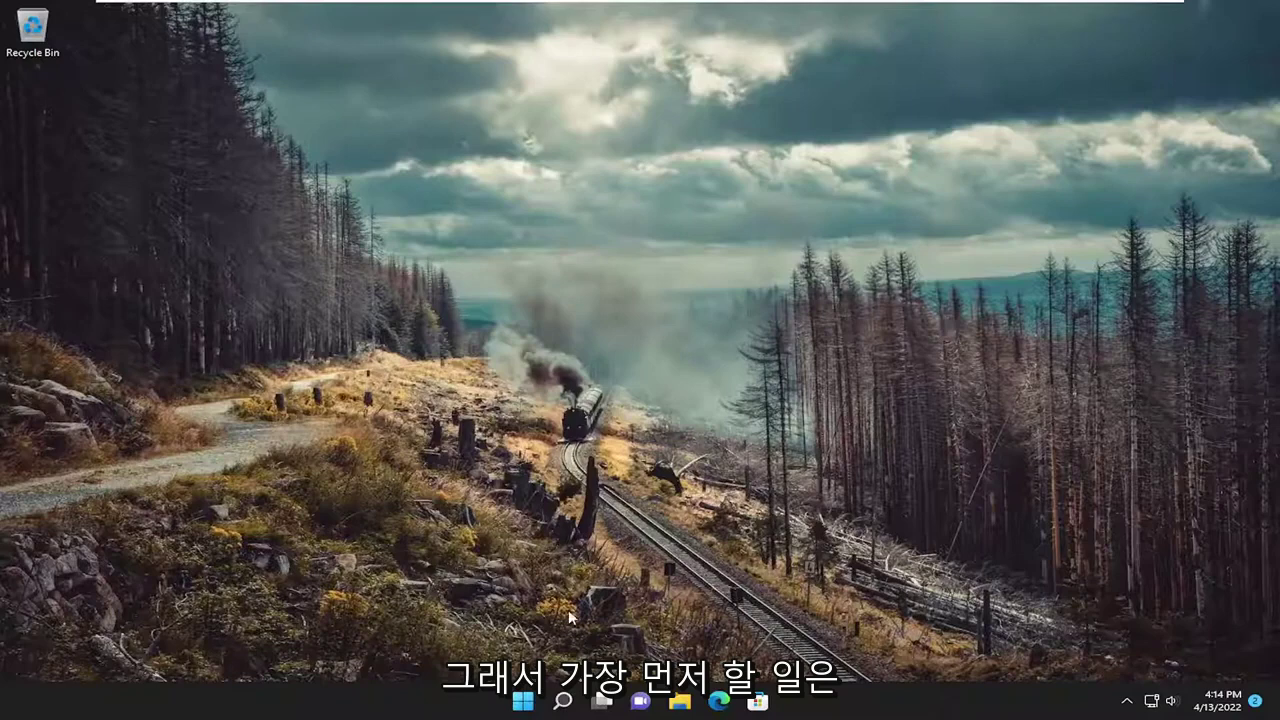
Step: Search Windows for cmd and open Command Prompt as administrator, allowing it to make changes to the device
click(562, 701)
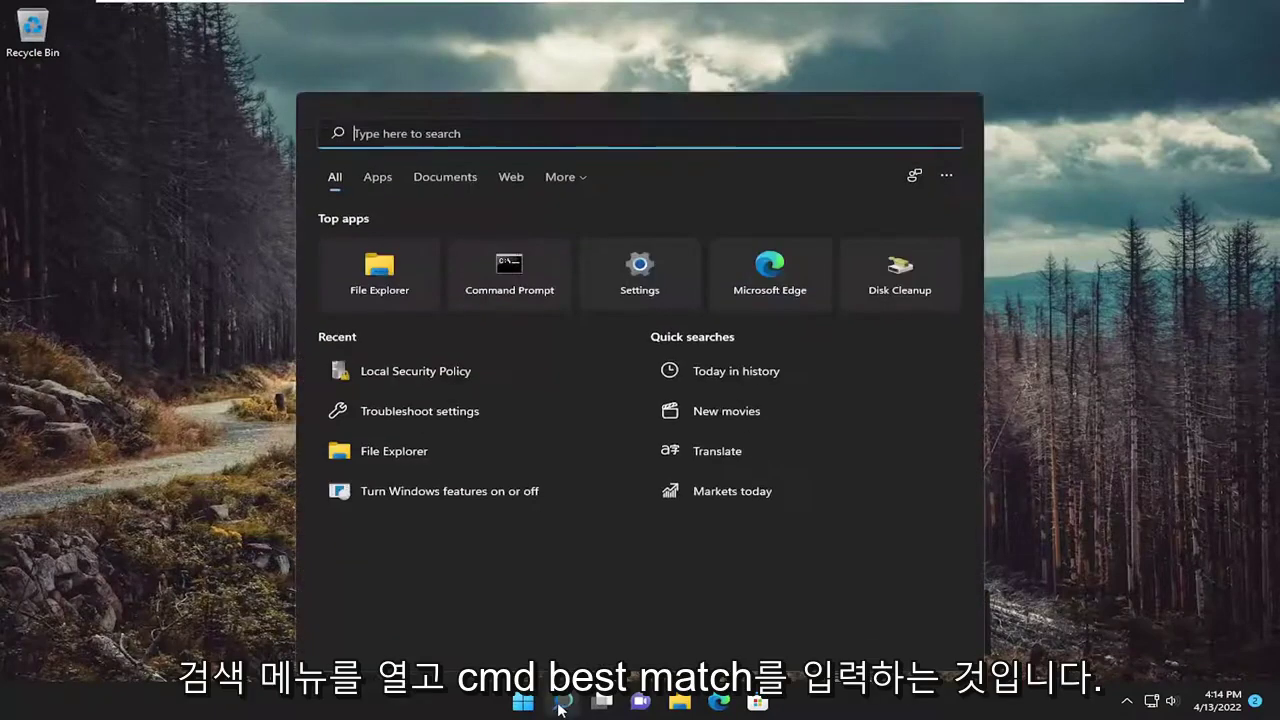
text(cmd)
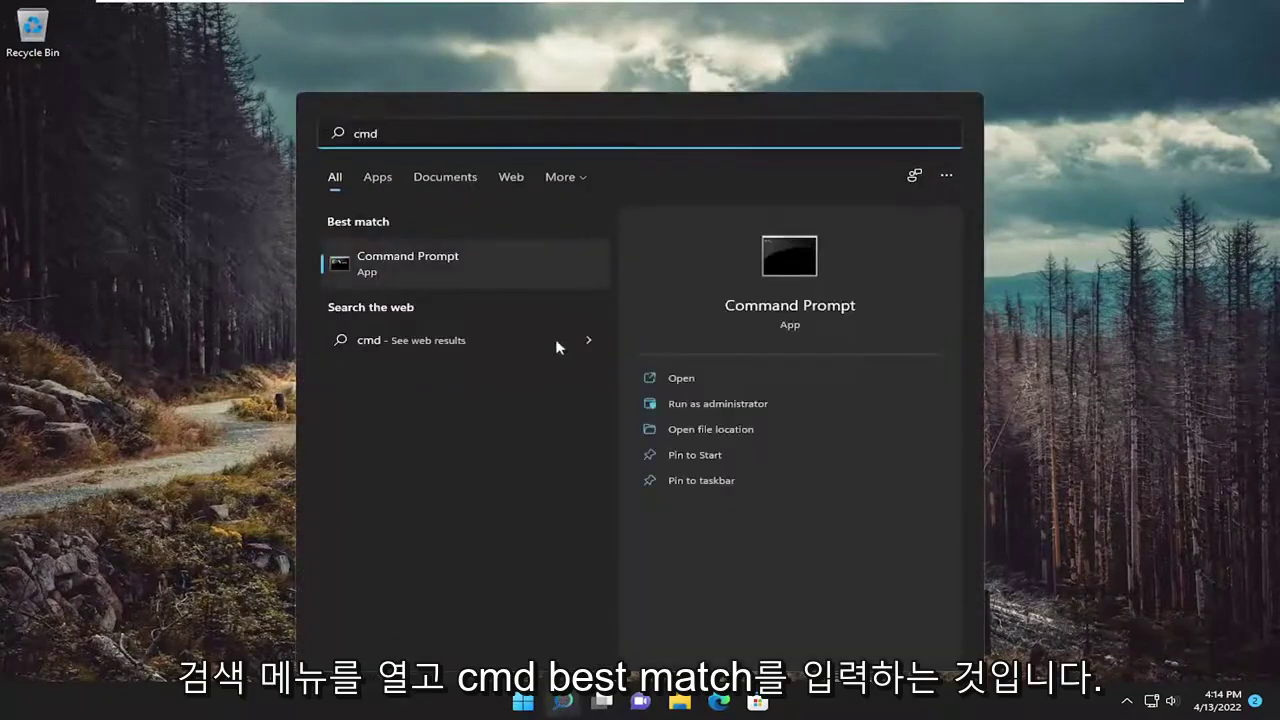
right_click(392, 266)
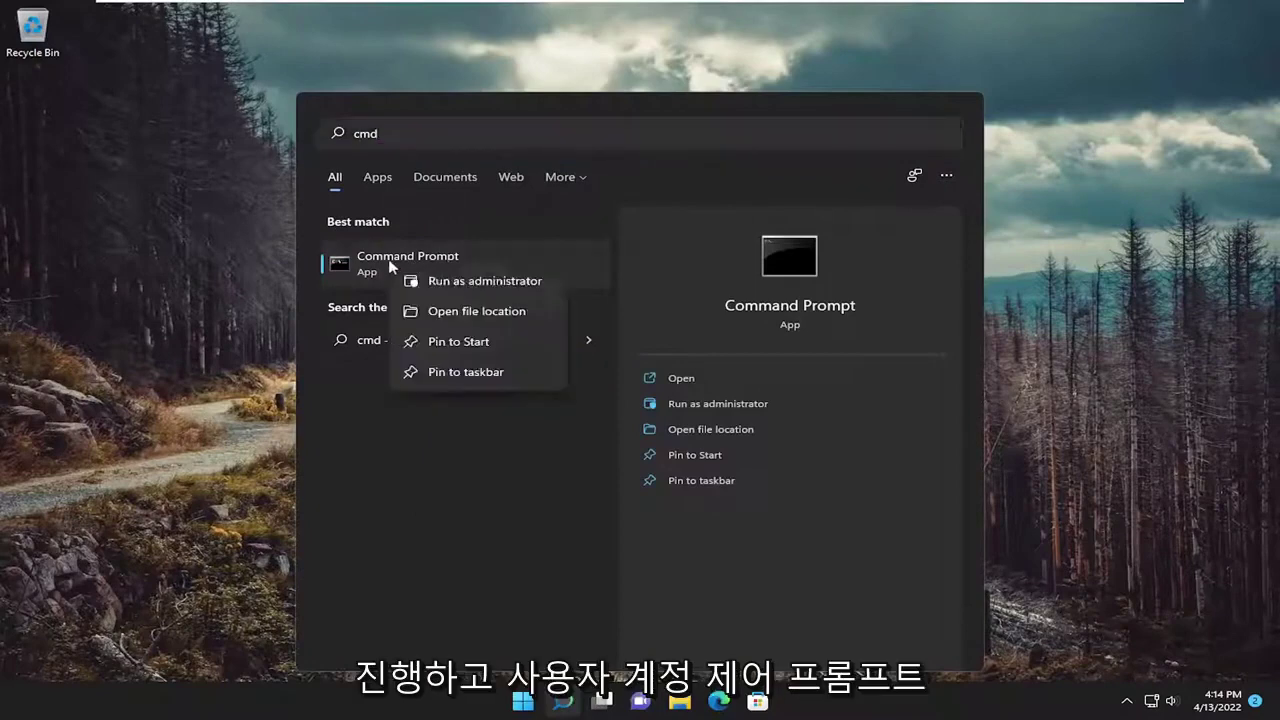
click(480, 284)
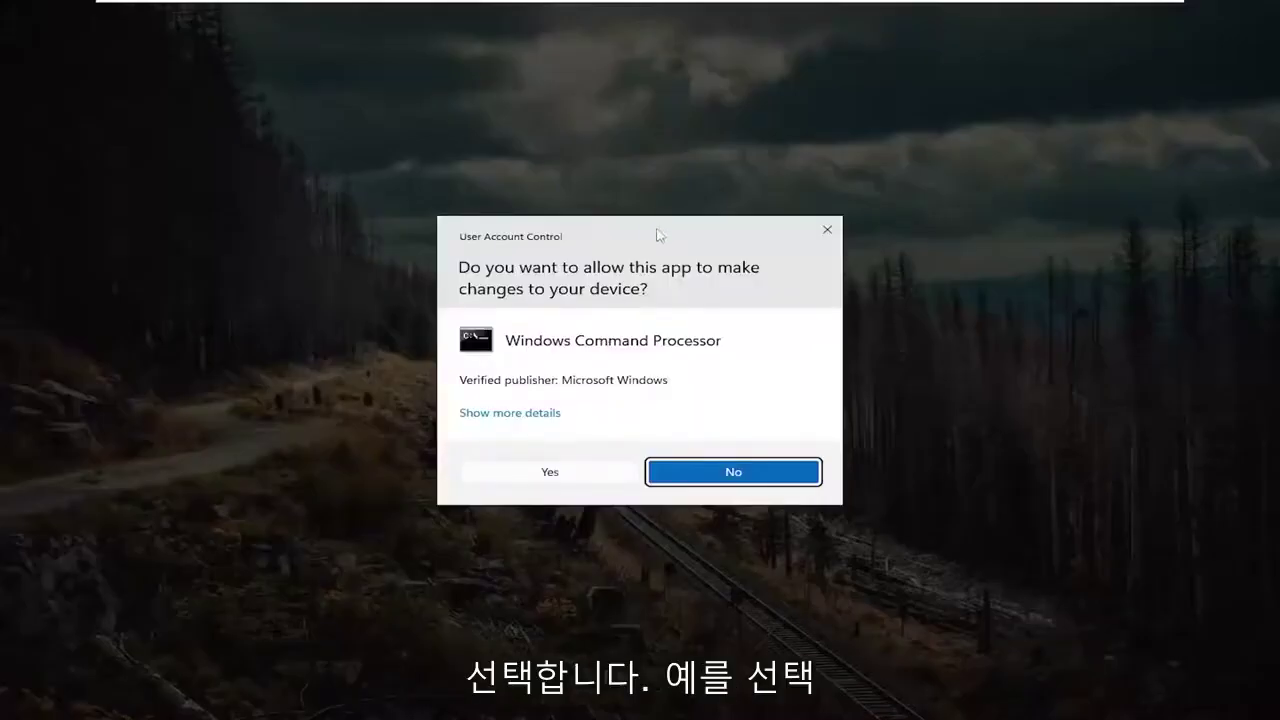
click(583, 477)
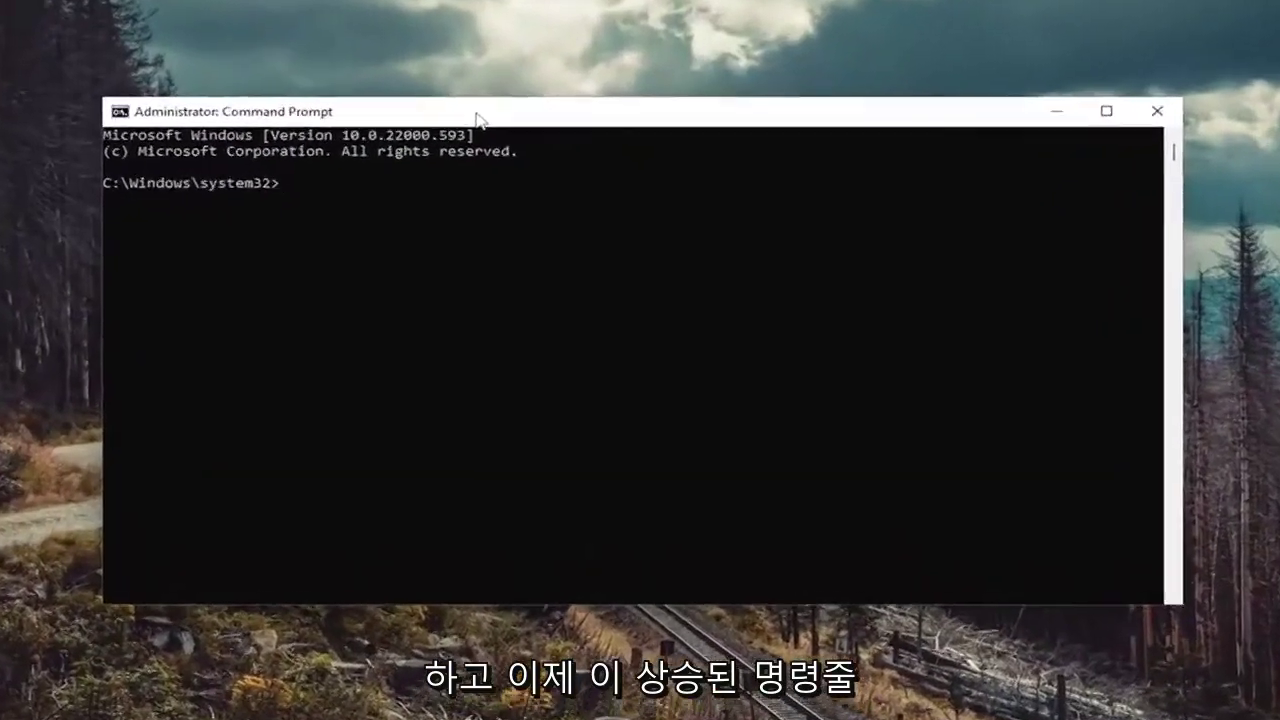
Step: Flush the DNS resolver cache with the command ipconfig /flushdns
text(ipcon)
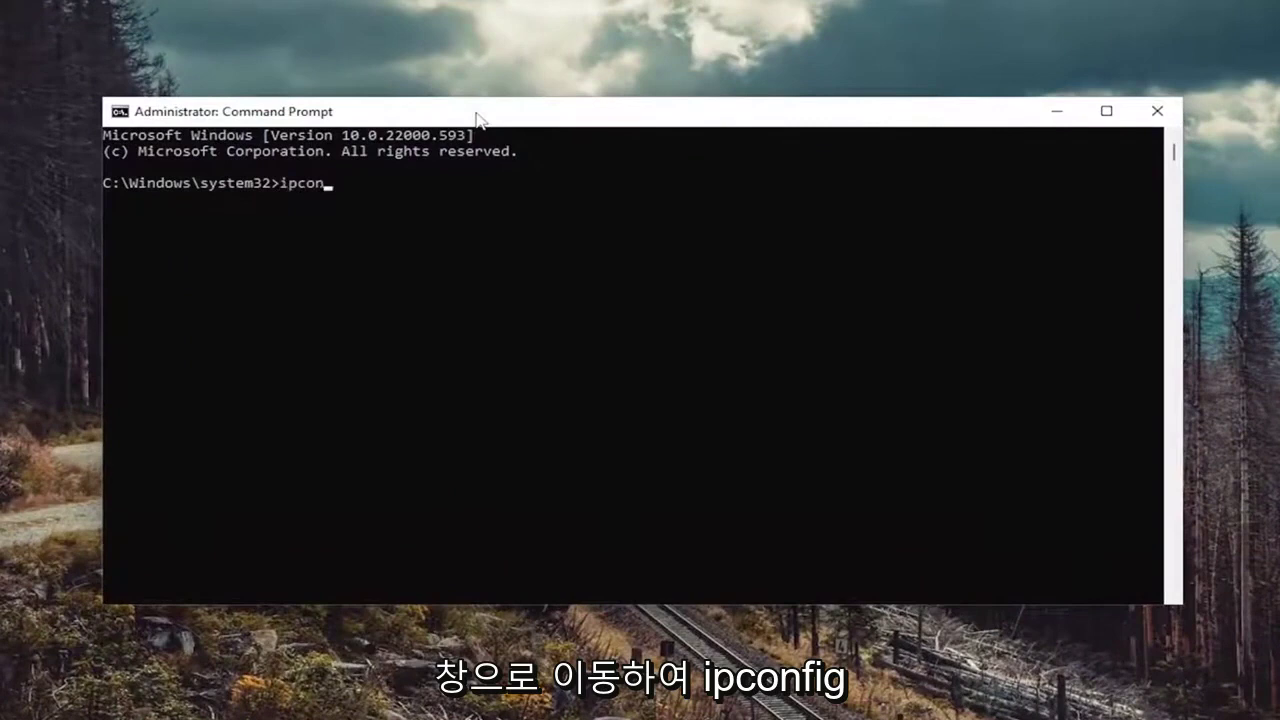
text(fig /f)
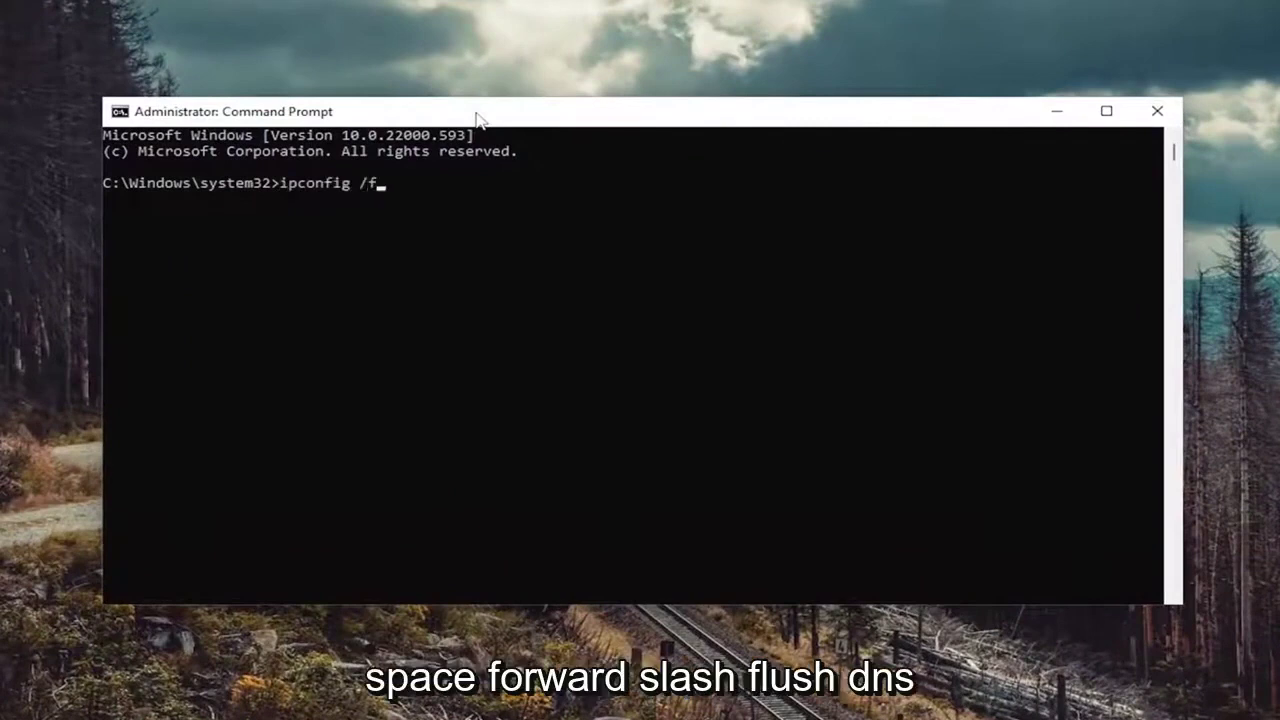
text(lushdns)
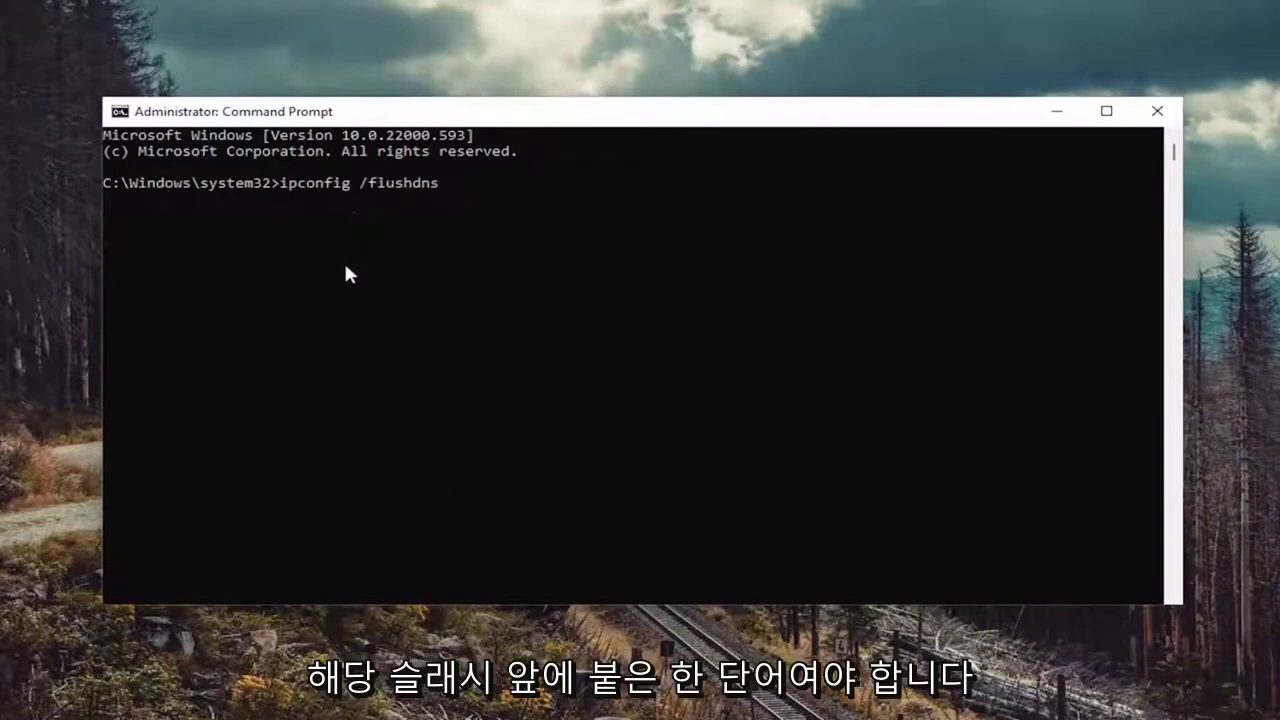
key(Return)
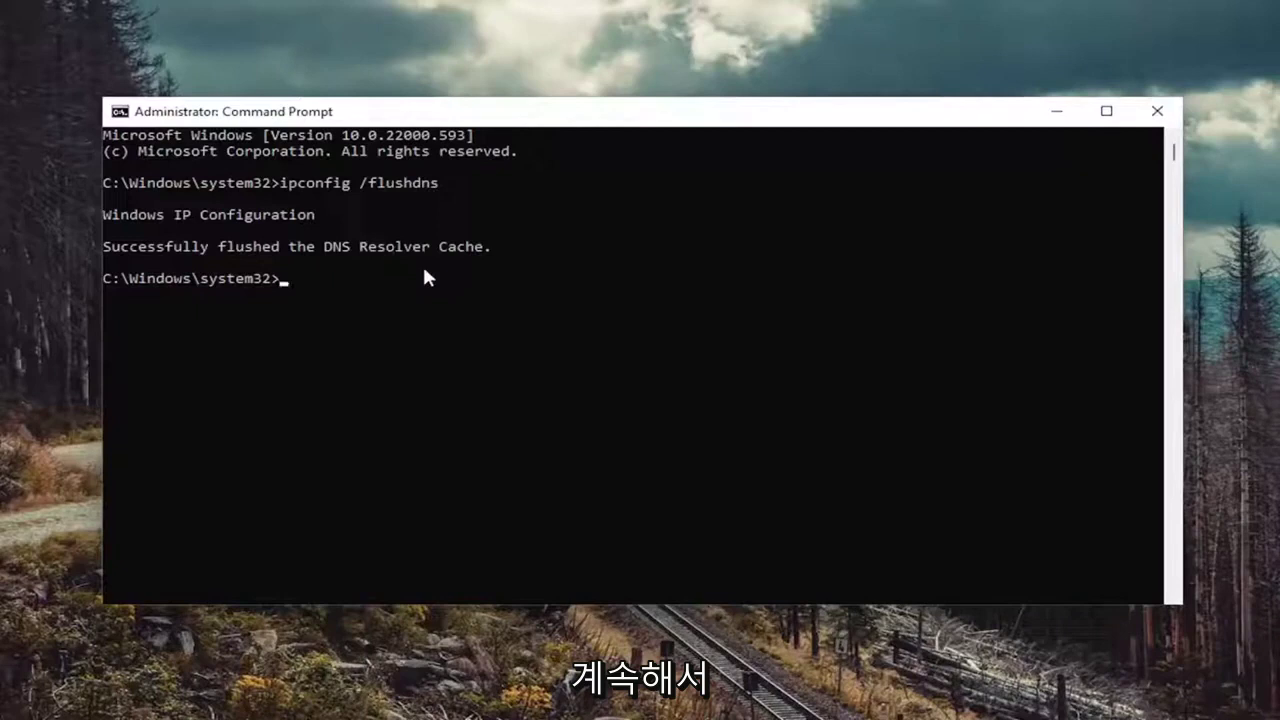
Step: Reset the Winsock catalog with the command netsh winsock reset, and close Command Prompt
text(netsh win)
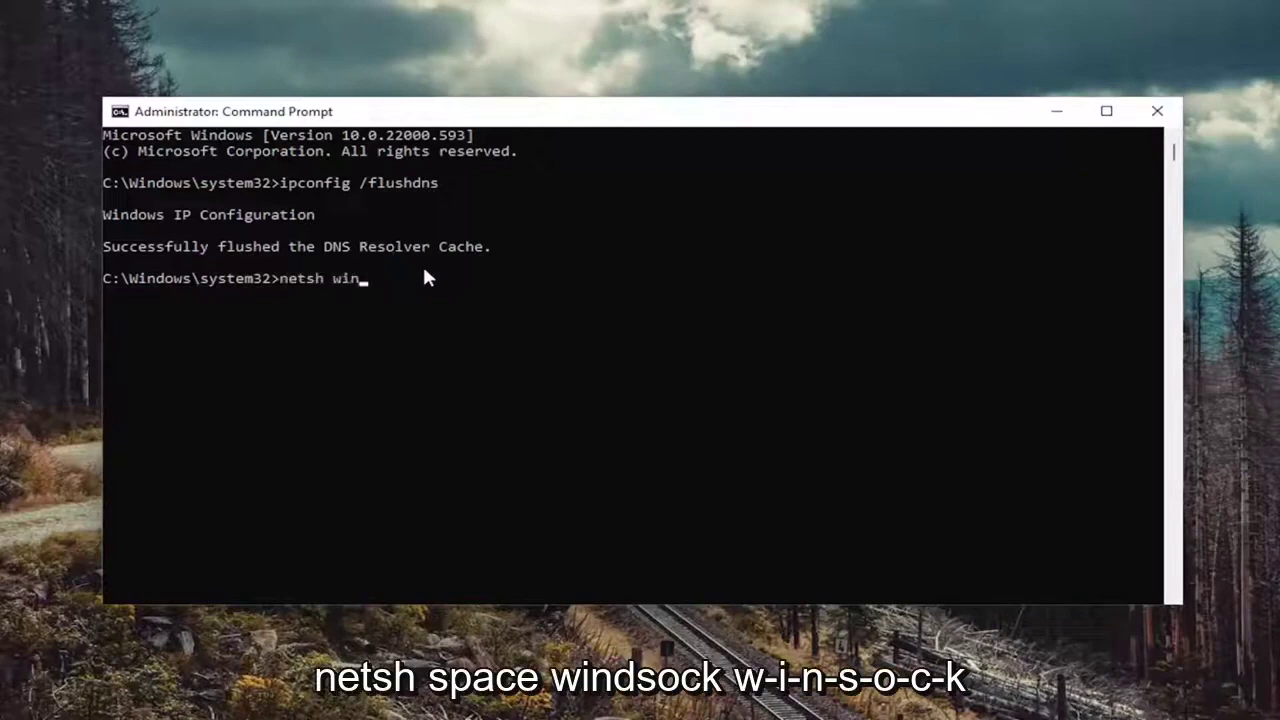
text(sock reset)
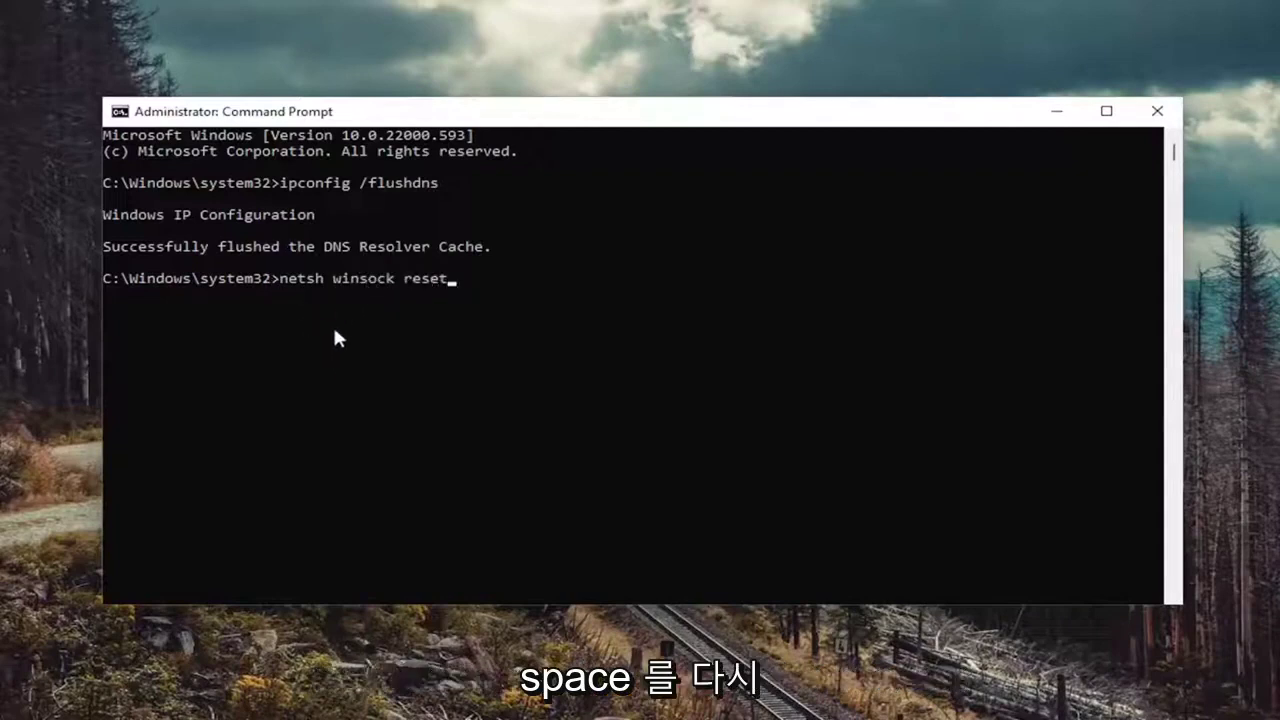
key(Return)
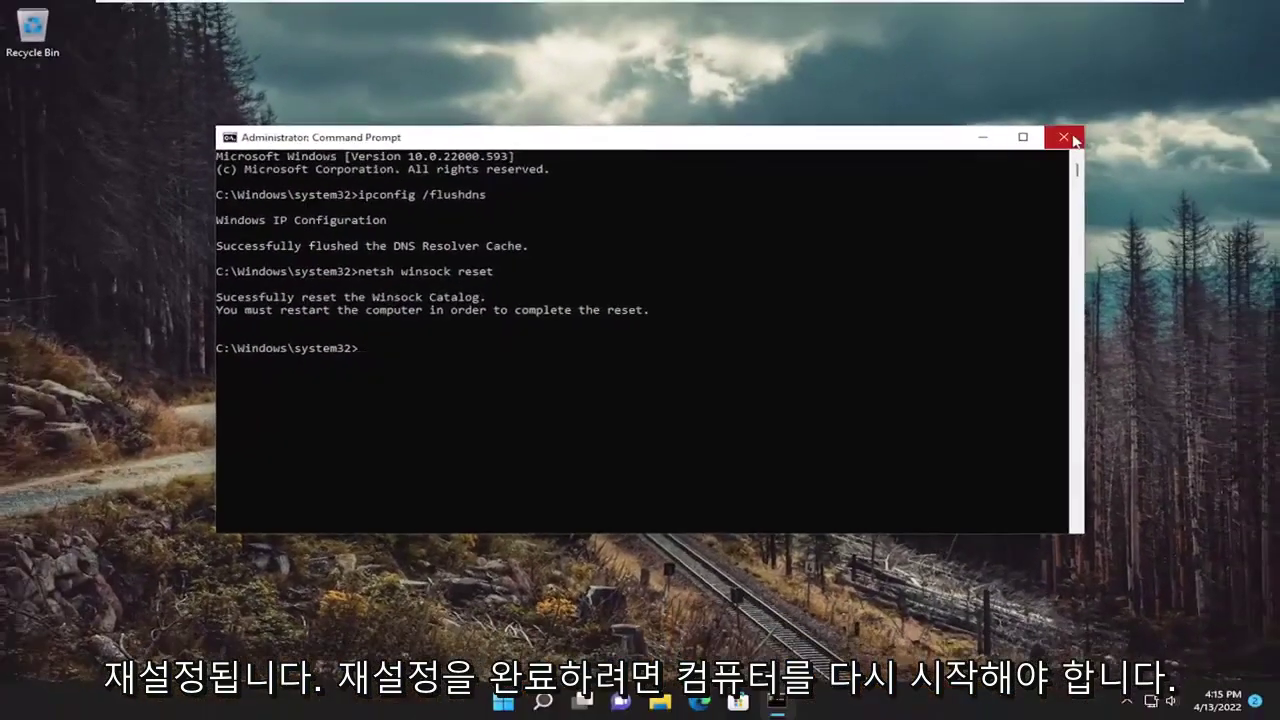
click(1068, 138)
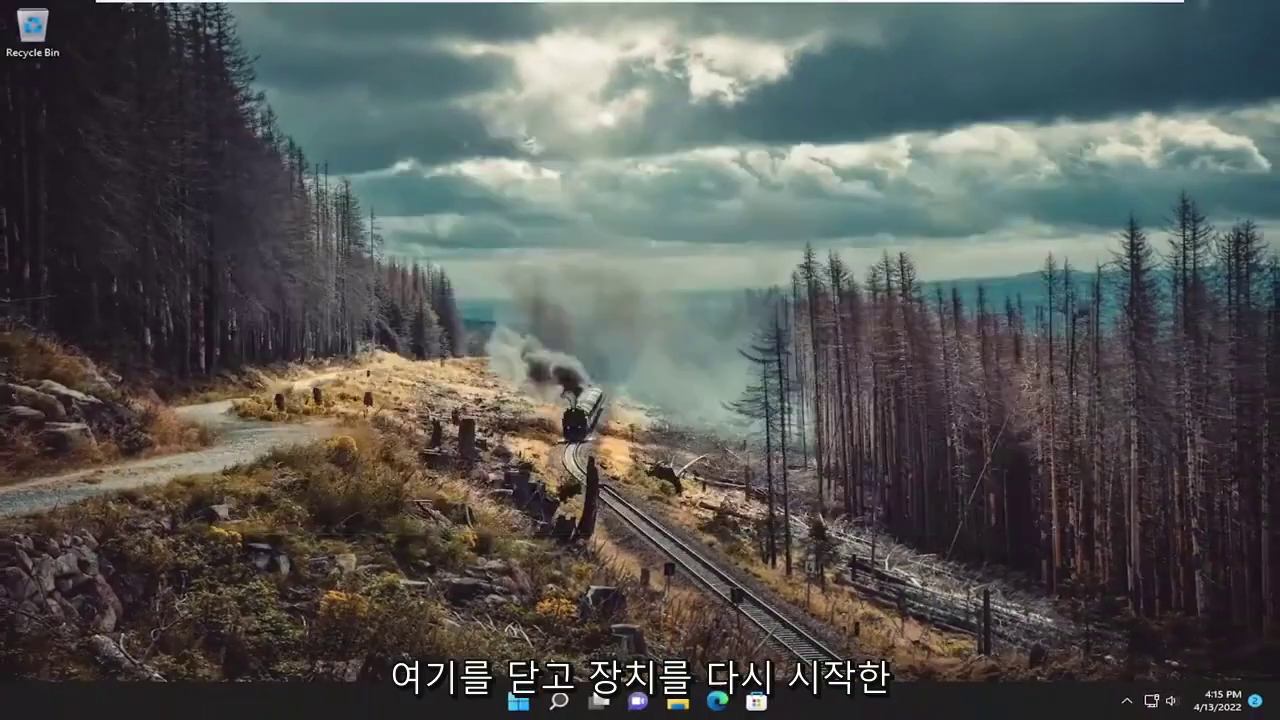
Step: Restart the computer to complete the Winsock reset
right_click(522, 703)
mouse_move(543, 635)
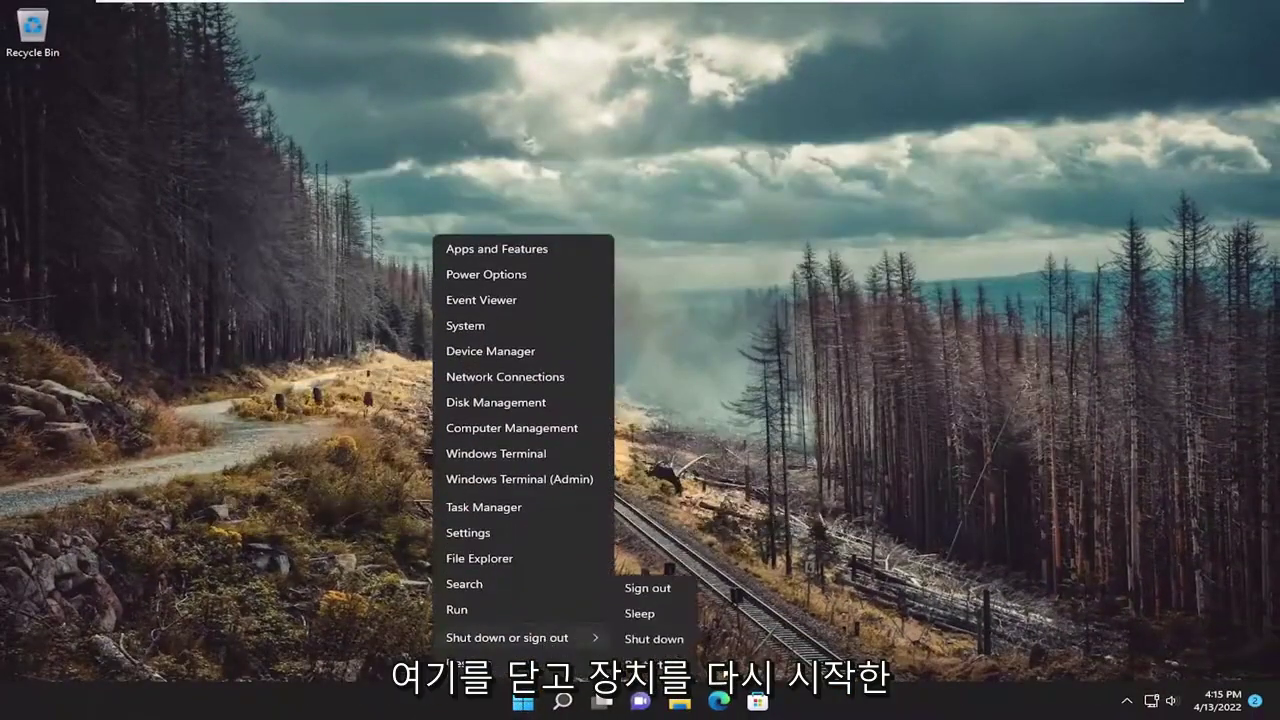
click(640, 666)
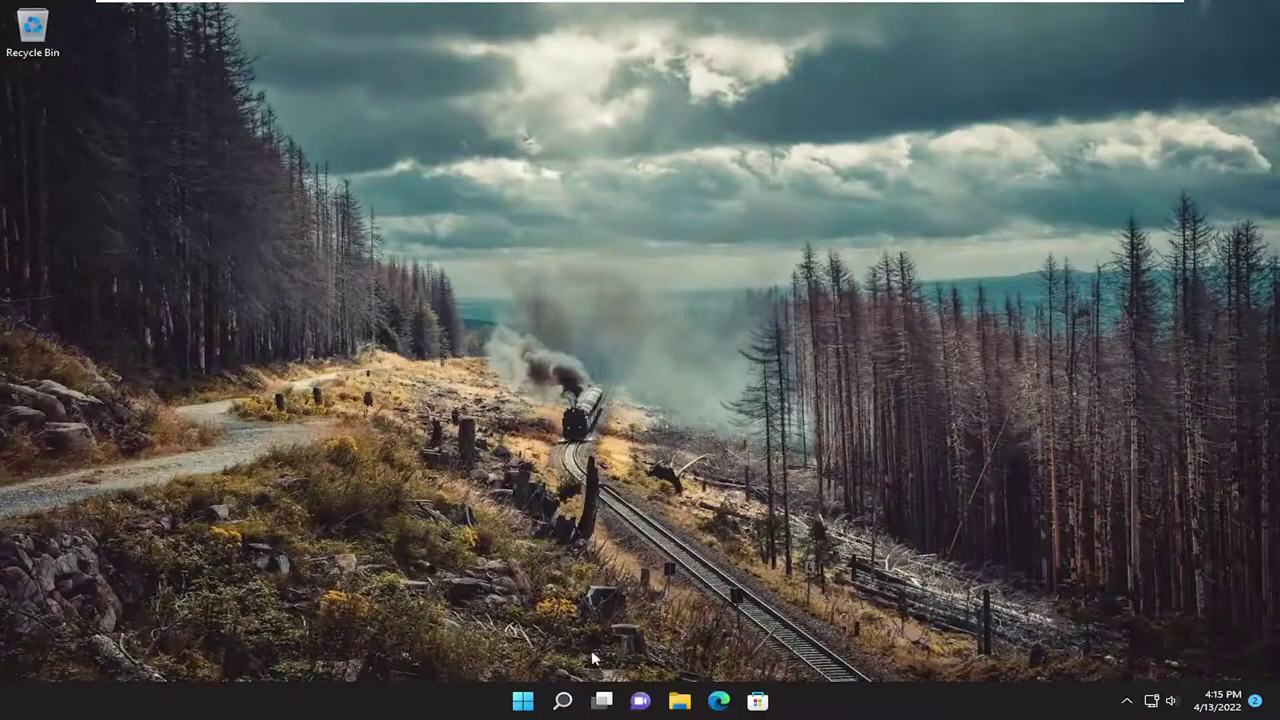
Step: Search Windows for troubleshoot, open Troubleshoot settings and go to the Other troubleshooters page
click(565, 701)
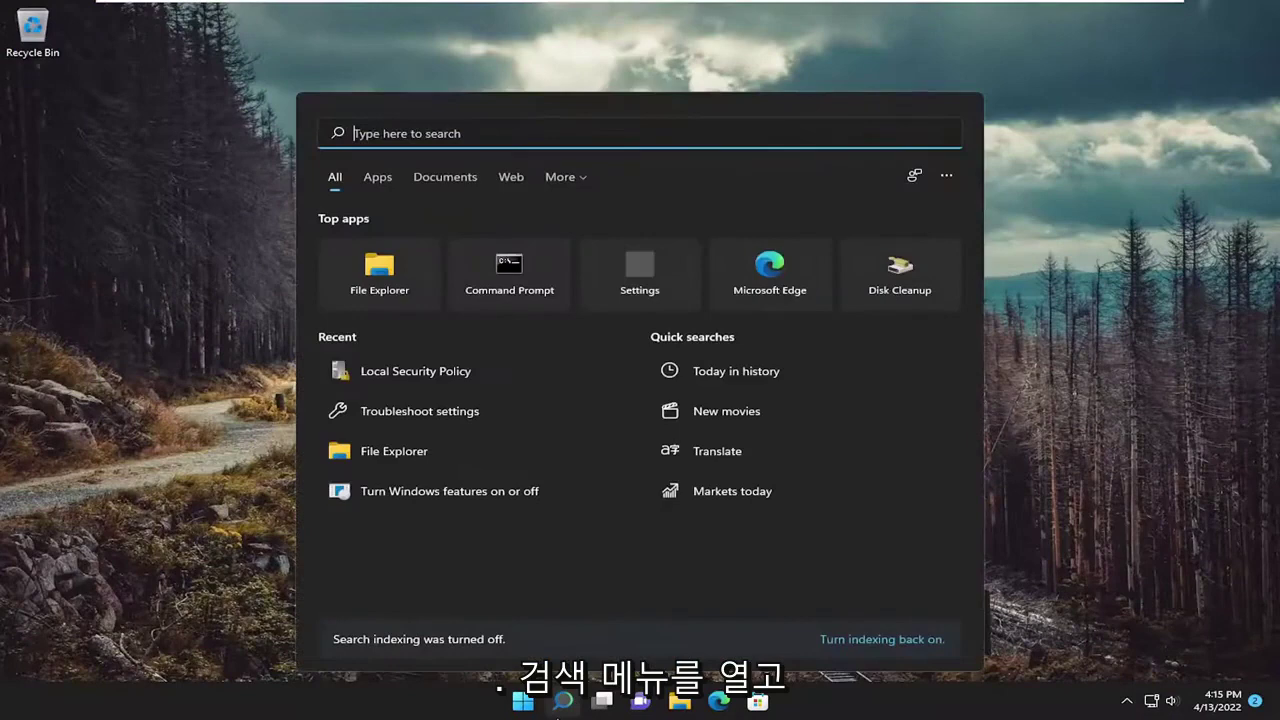
text(troubl)
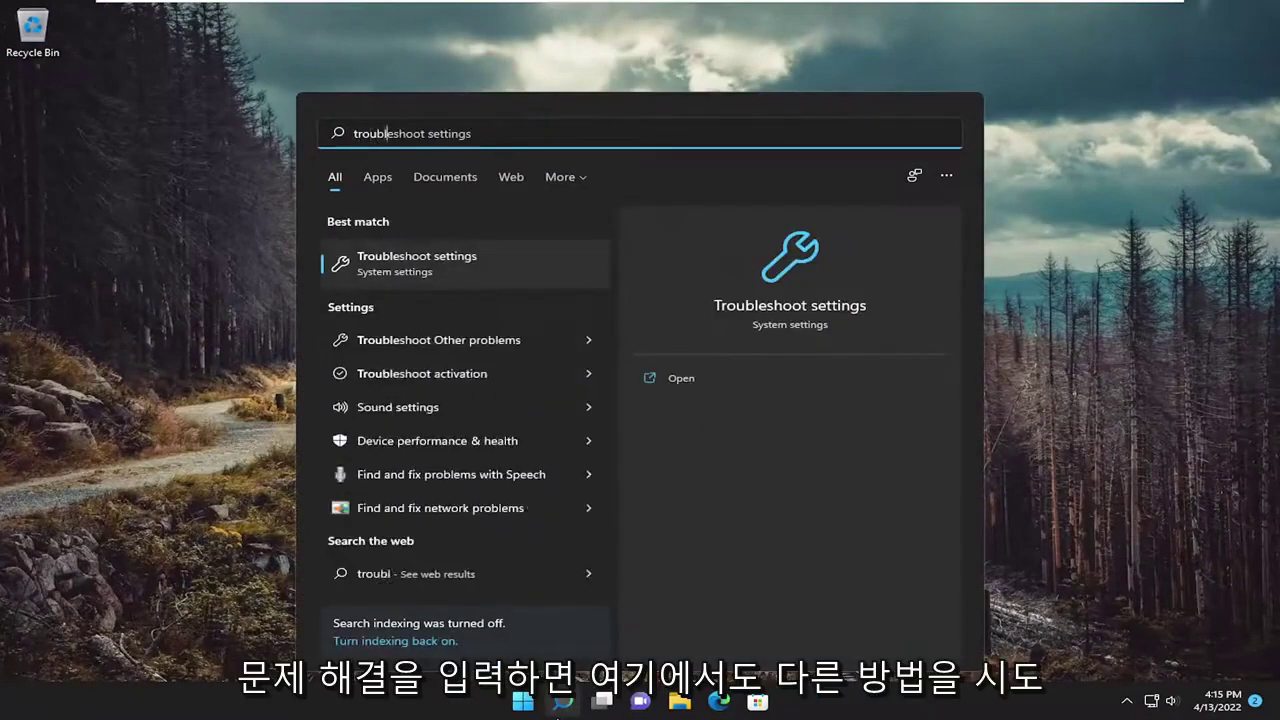
text(eshoot)
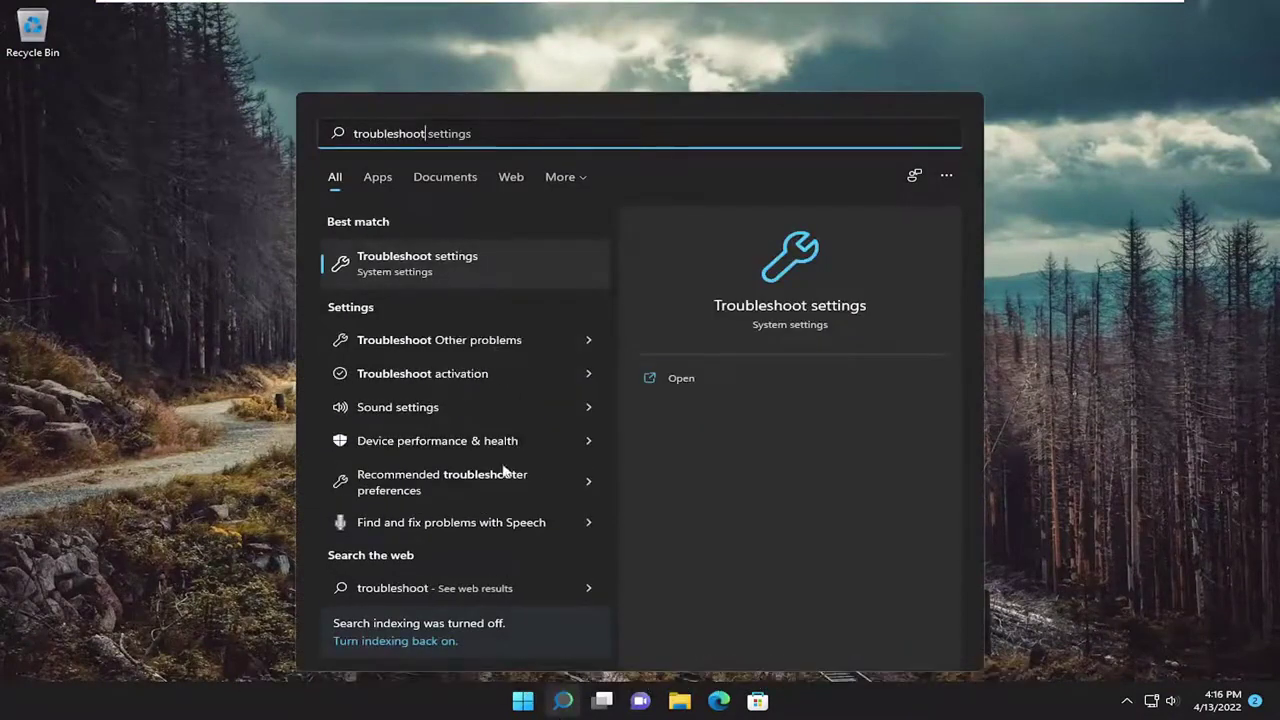
click(466, 263)
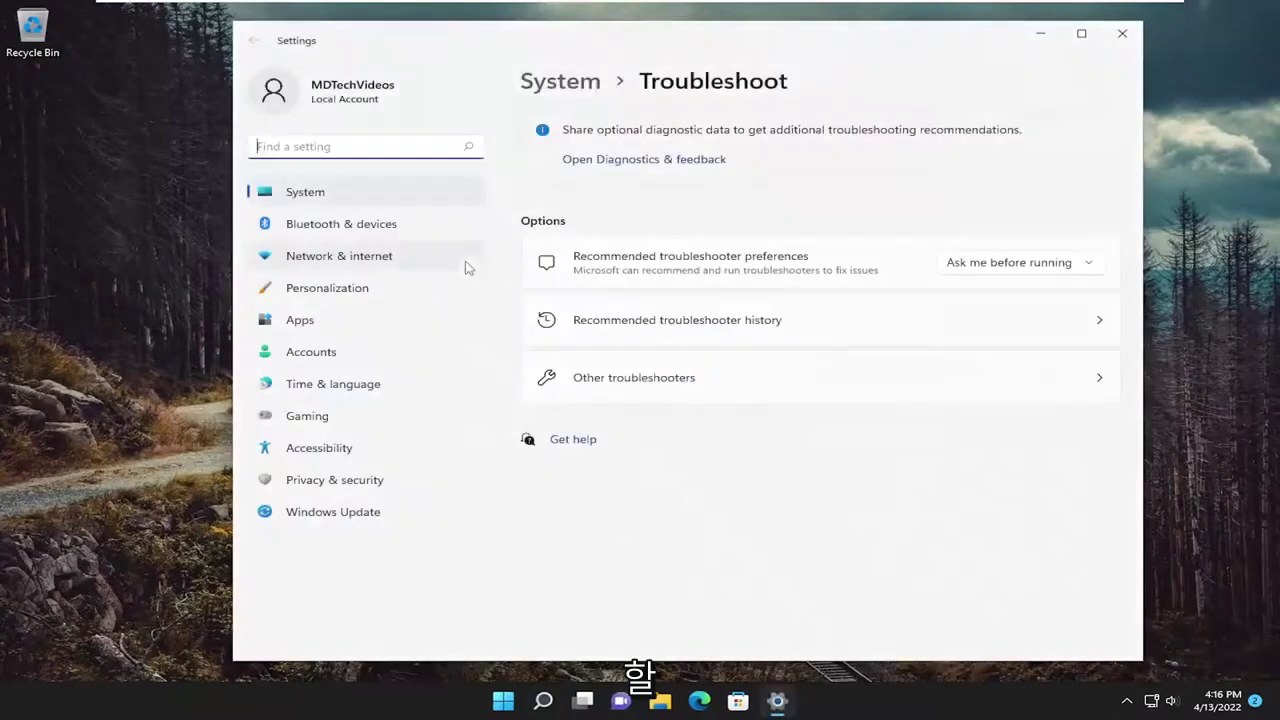
click(647, 387)
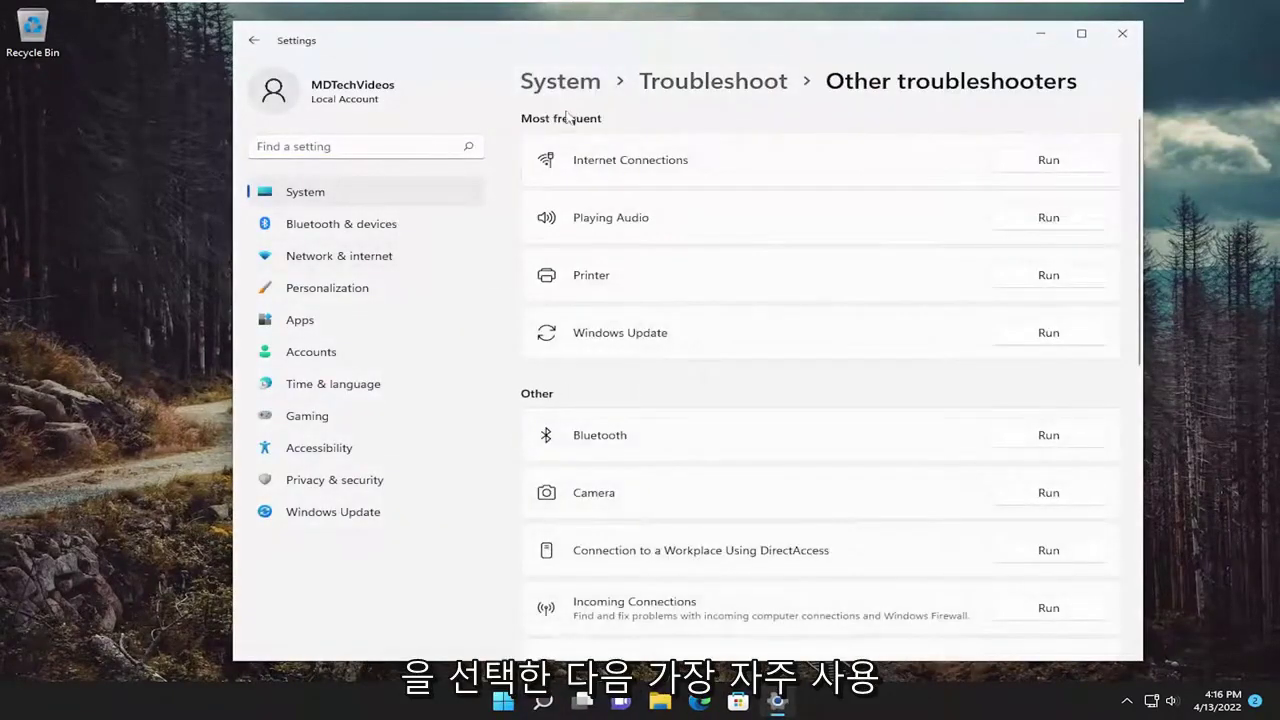
Step: Run the Internet Connections troubleshooter on the connection to the Internet, and close it when it finishes
click(1047, 161)
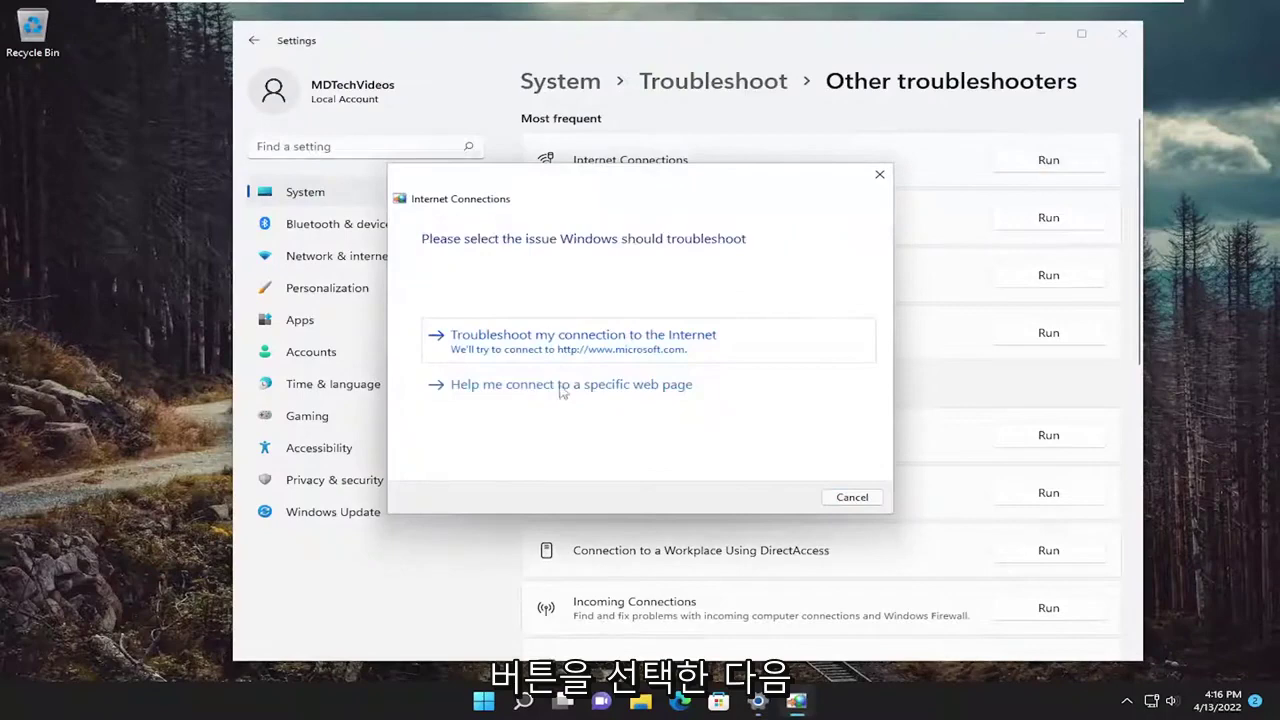
click(566, 348)
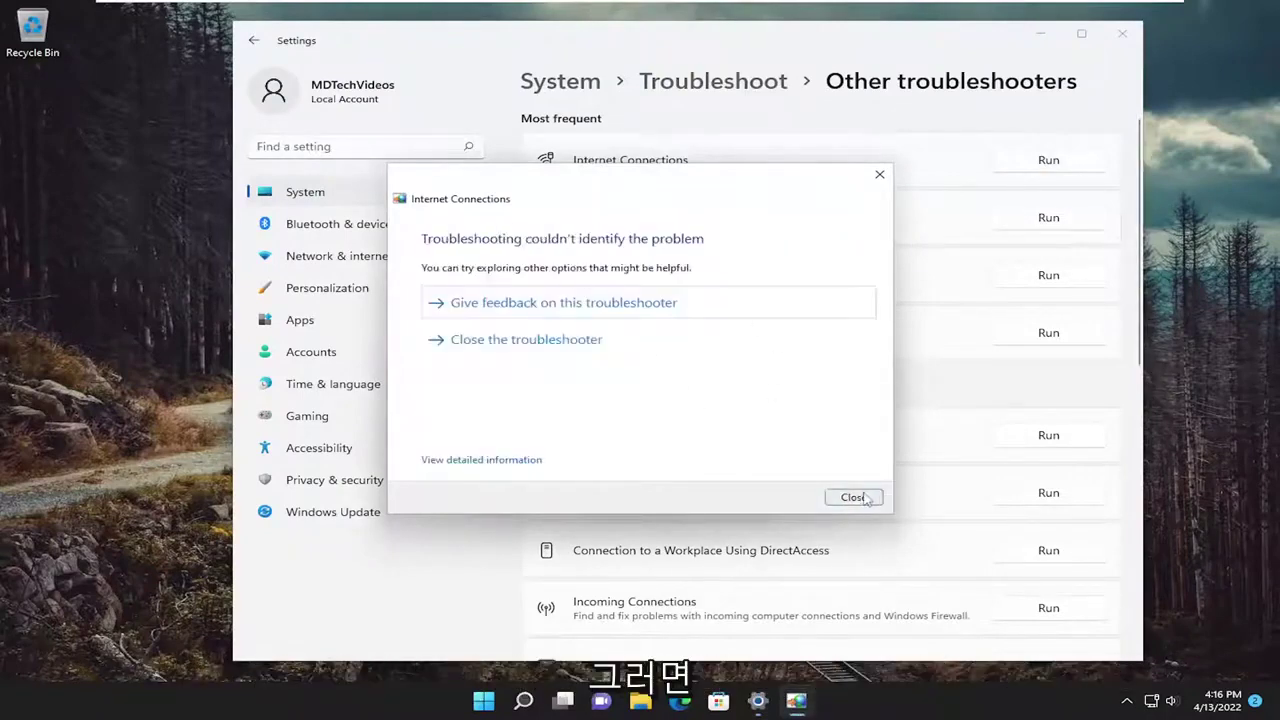
click(853, 497)
Step: Run the Network Adapter troubleshooter on all network adapters with google.com as the address to reach, and close it along with Settings
scroll(663, 394, down, 1)
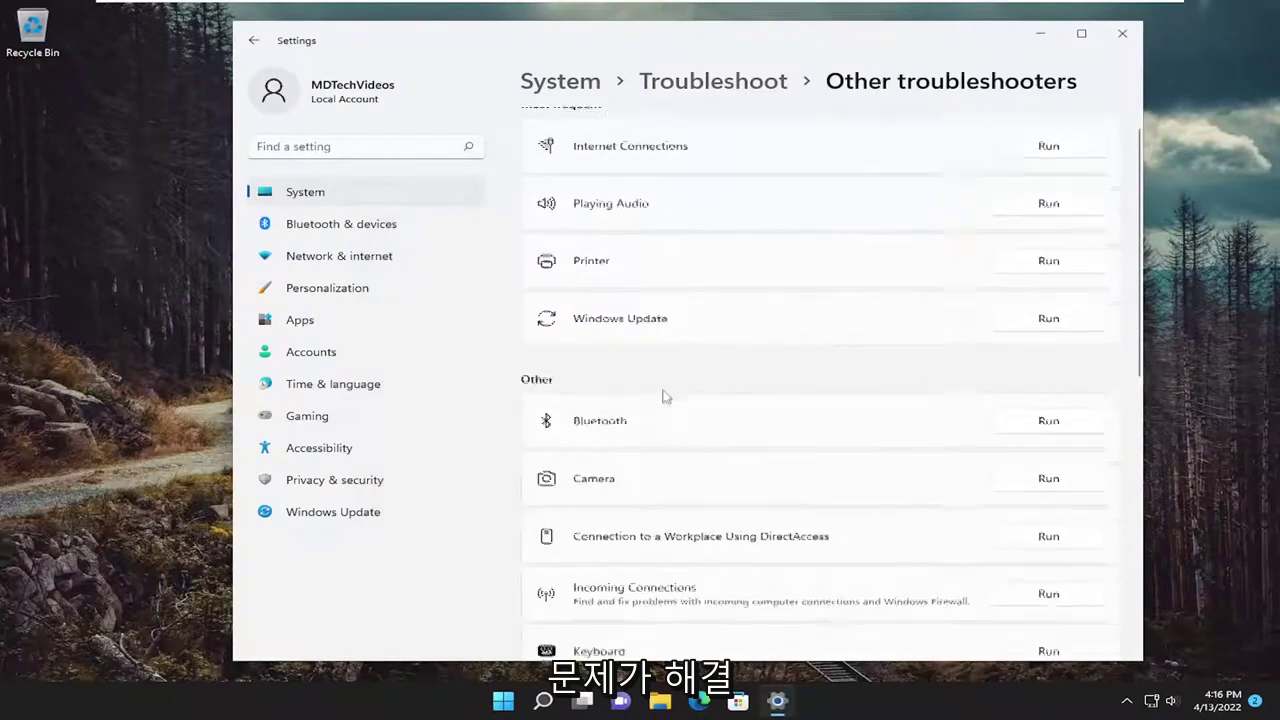
scroll(537, 400, up, 1)
scroll(580, 400, down, 3)
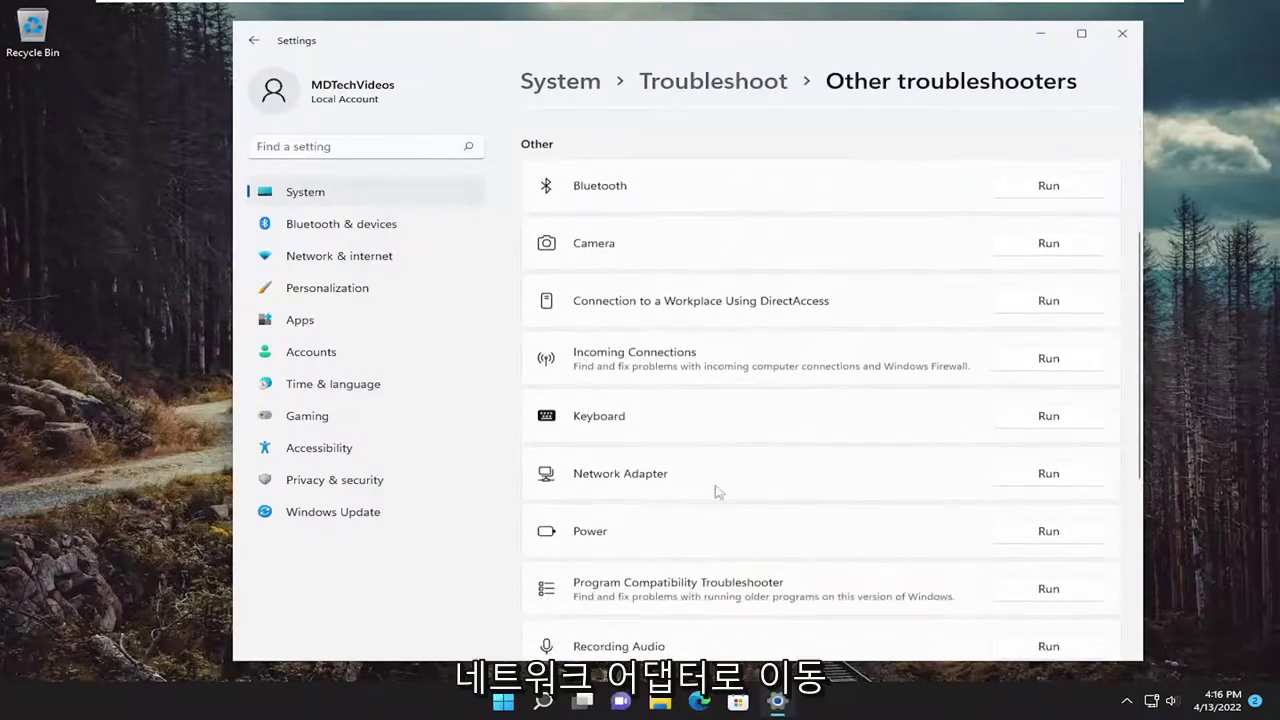
click(1048, 474)
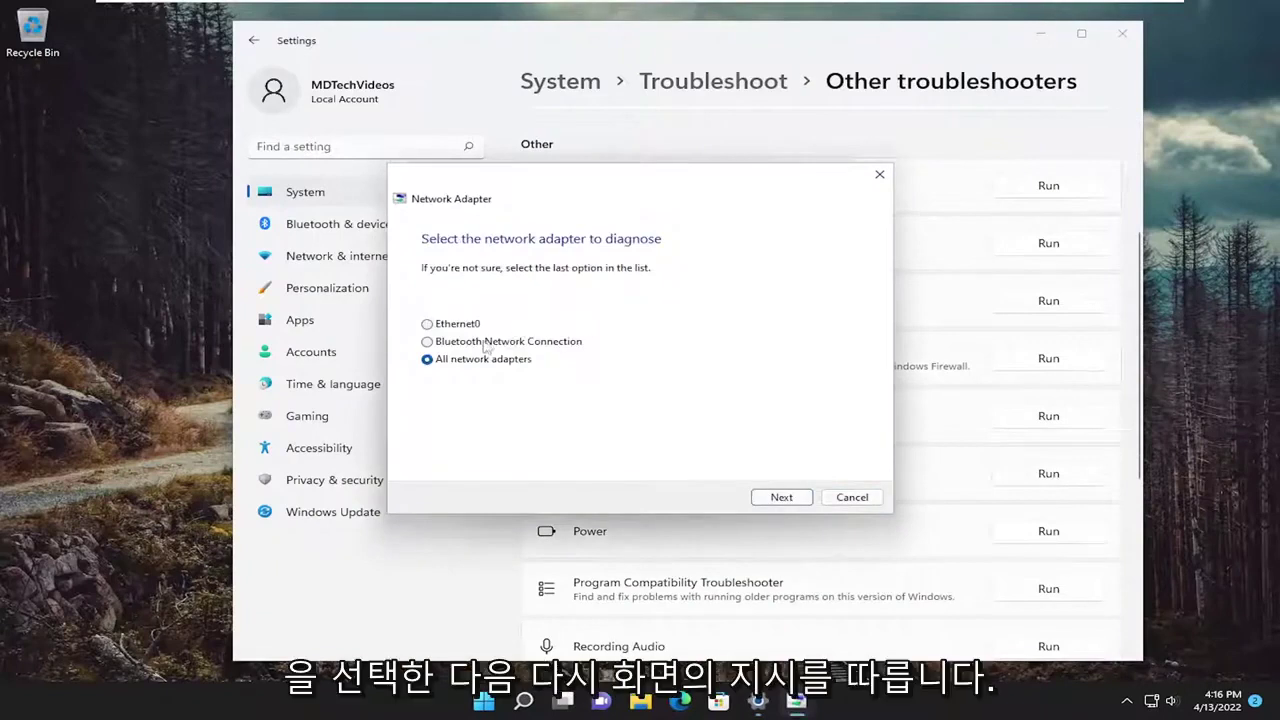
click(786, 498)
click(557, 334)
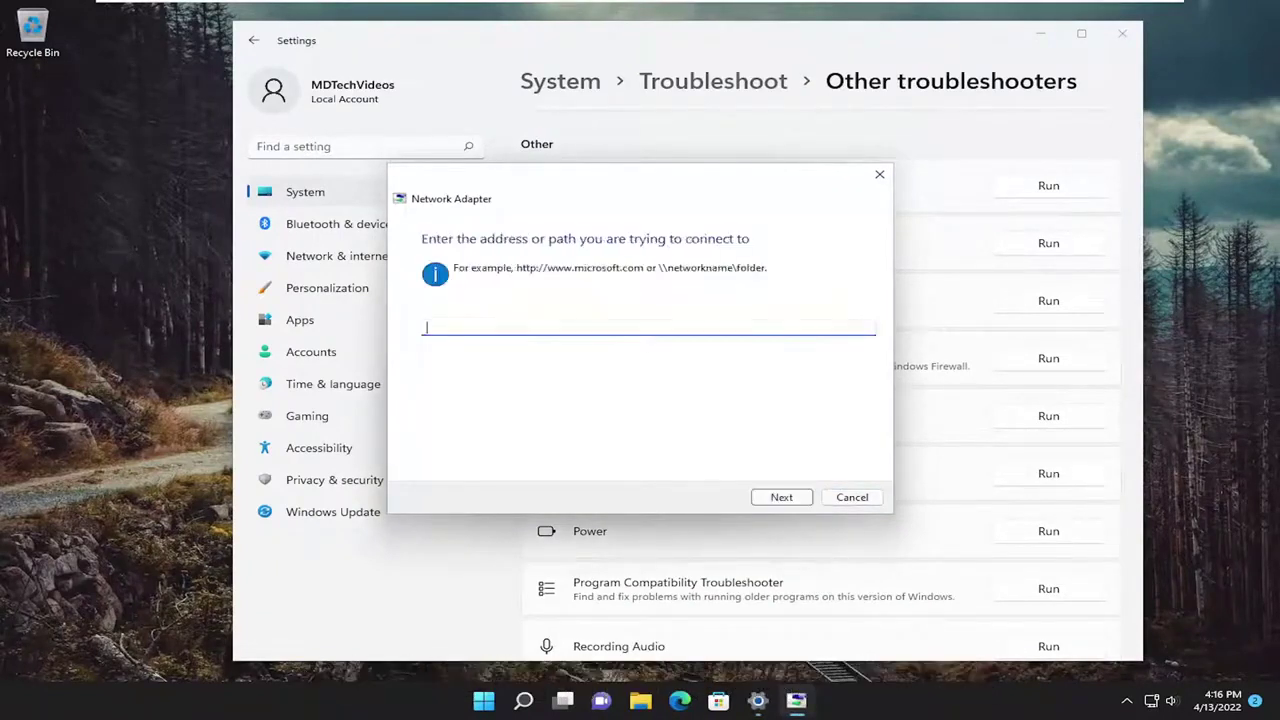
text(google.com)
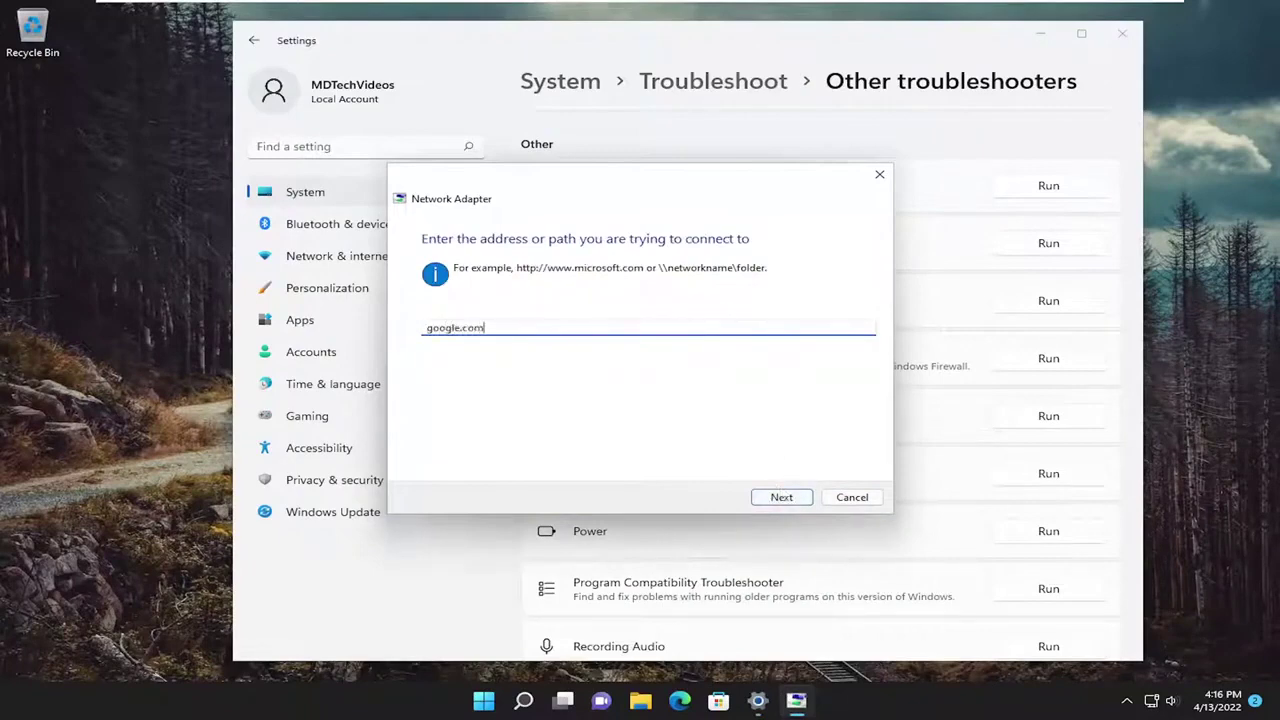
click(781, 497)
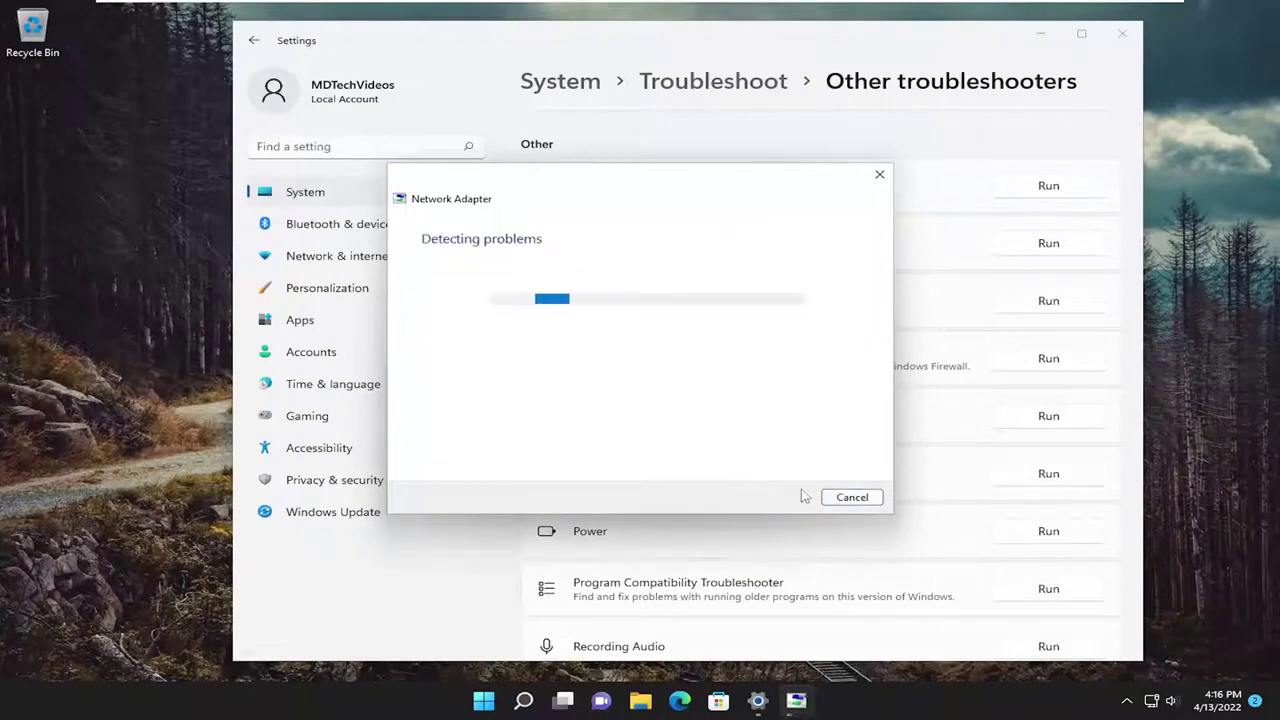
click(873, 175)
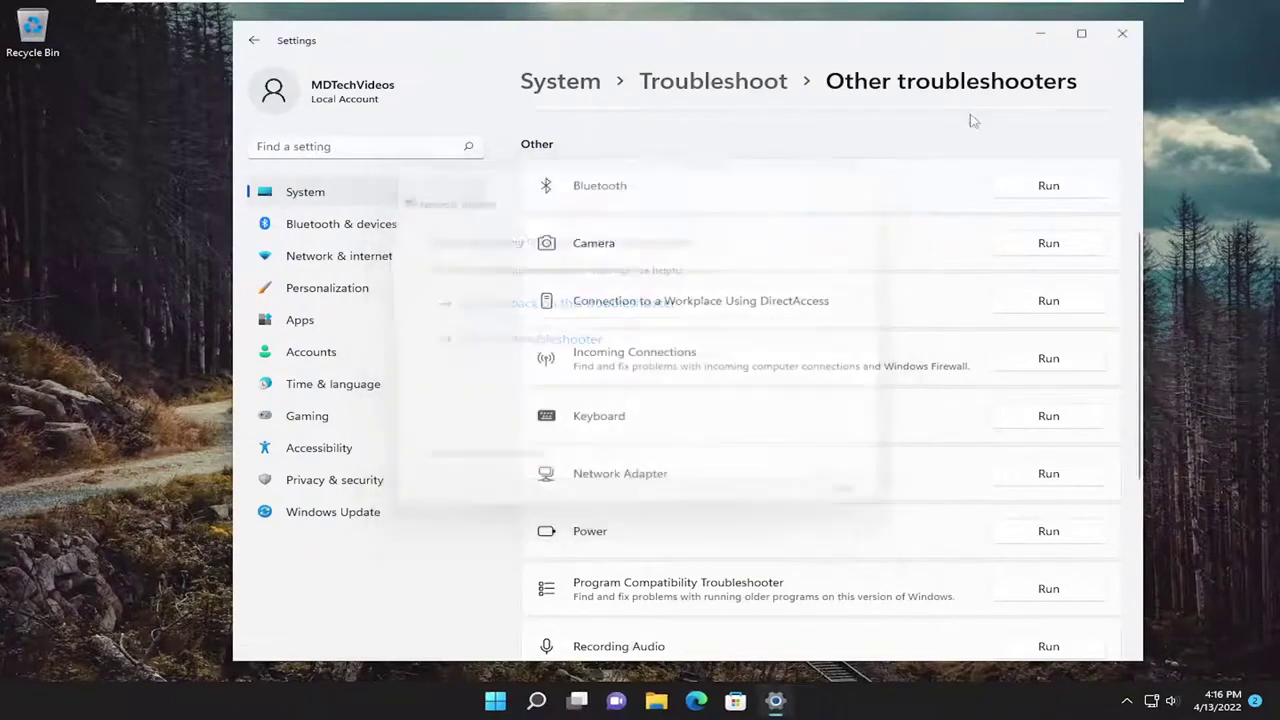
click(1122, 36)
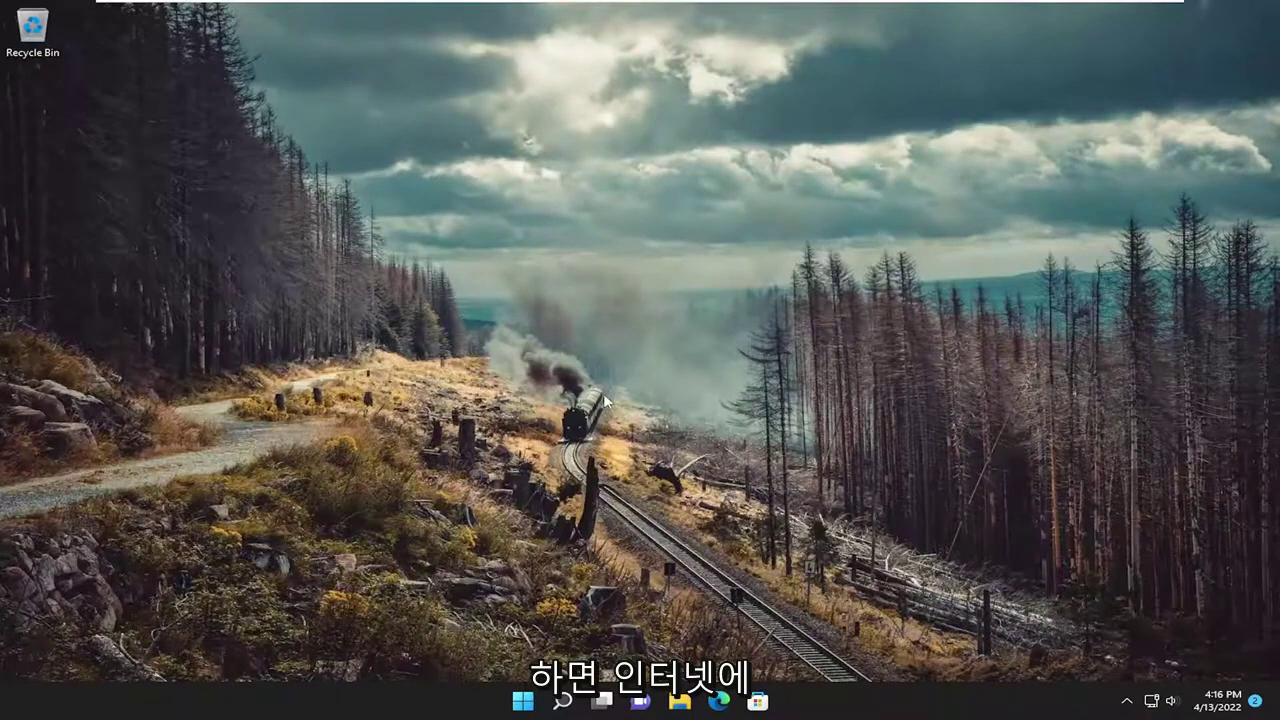
Step: Search Windows for settings, open the Settings app and go to the advanced network settings under Network & internet
click(562, 703)
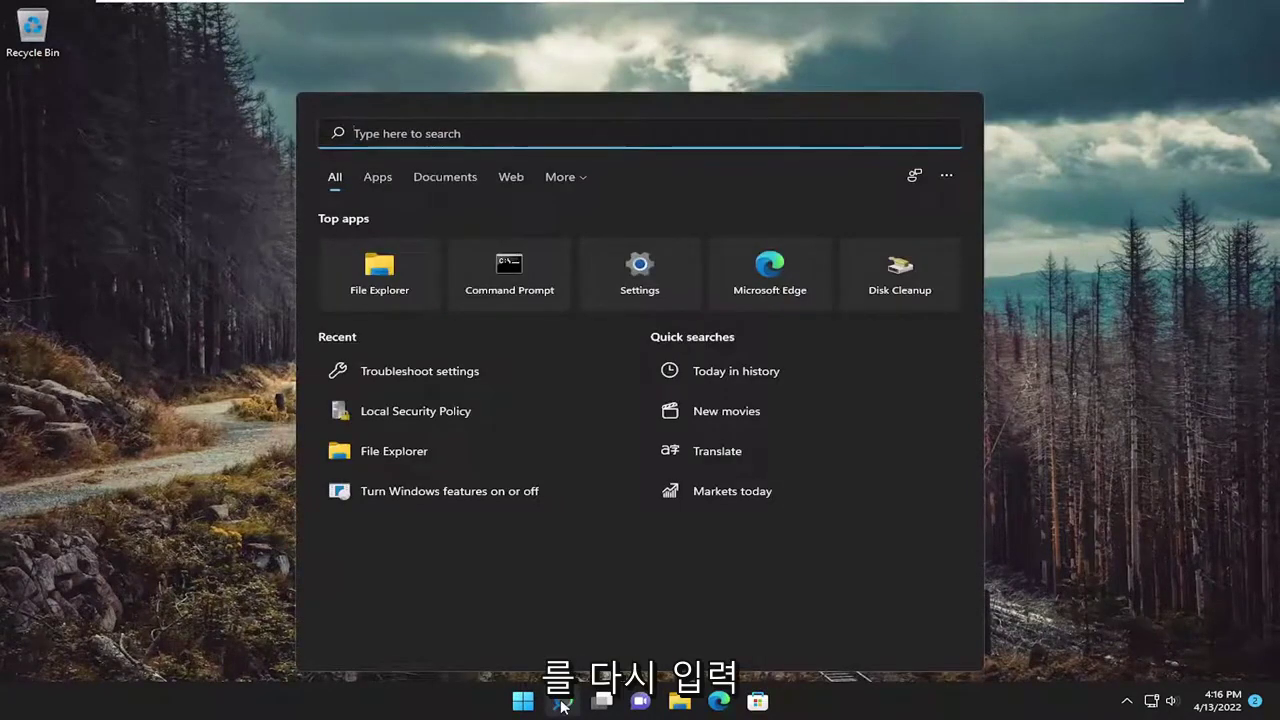
text(settings)
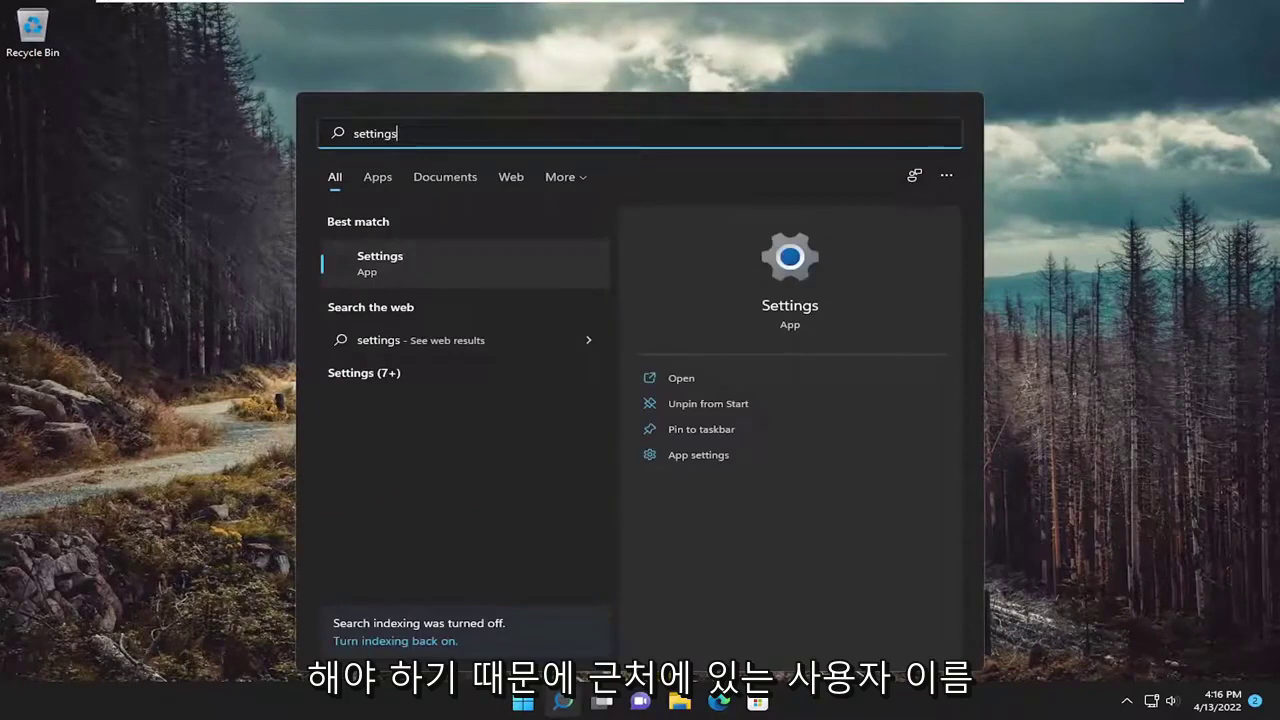
click(351, 262)
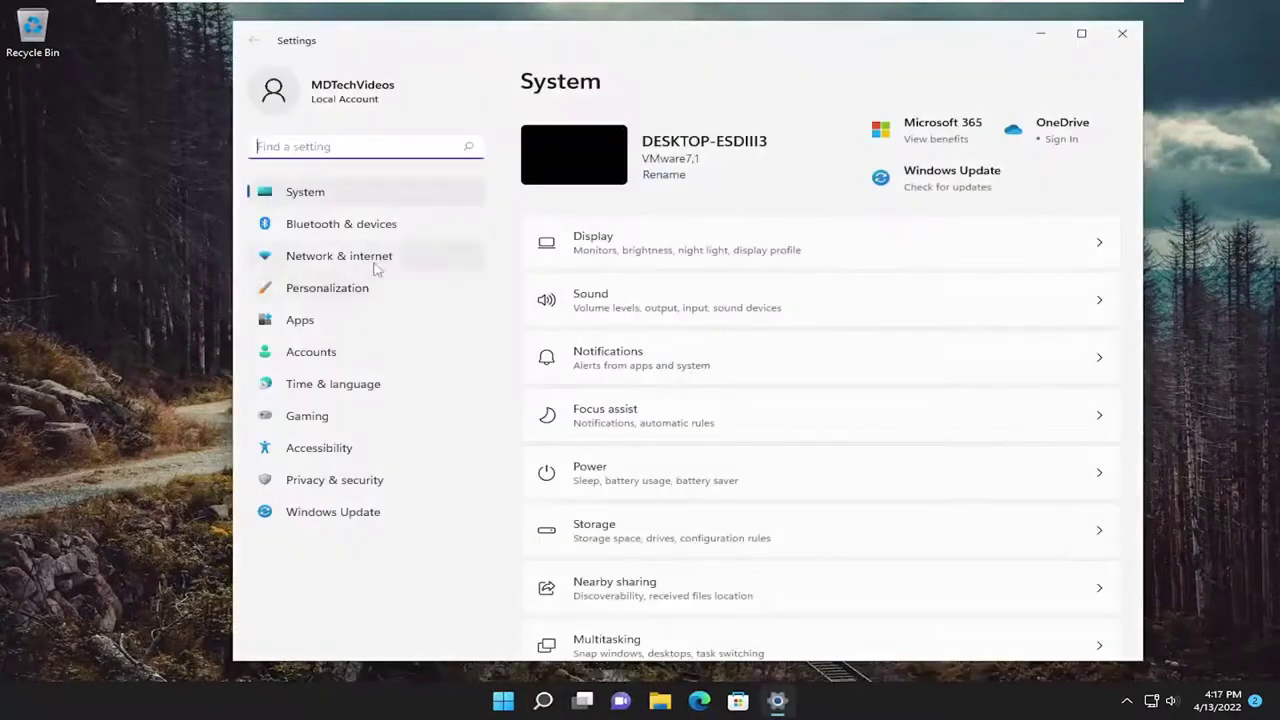
click(336, 259)
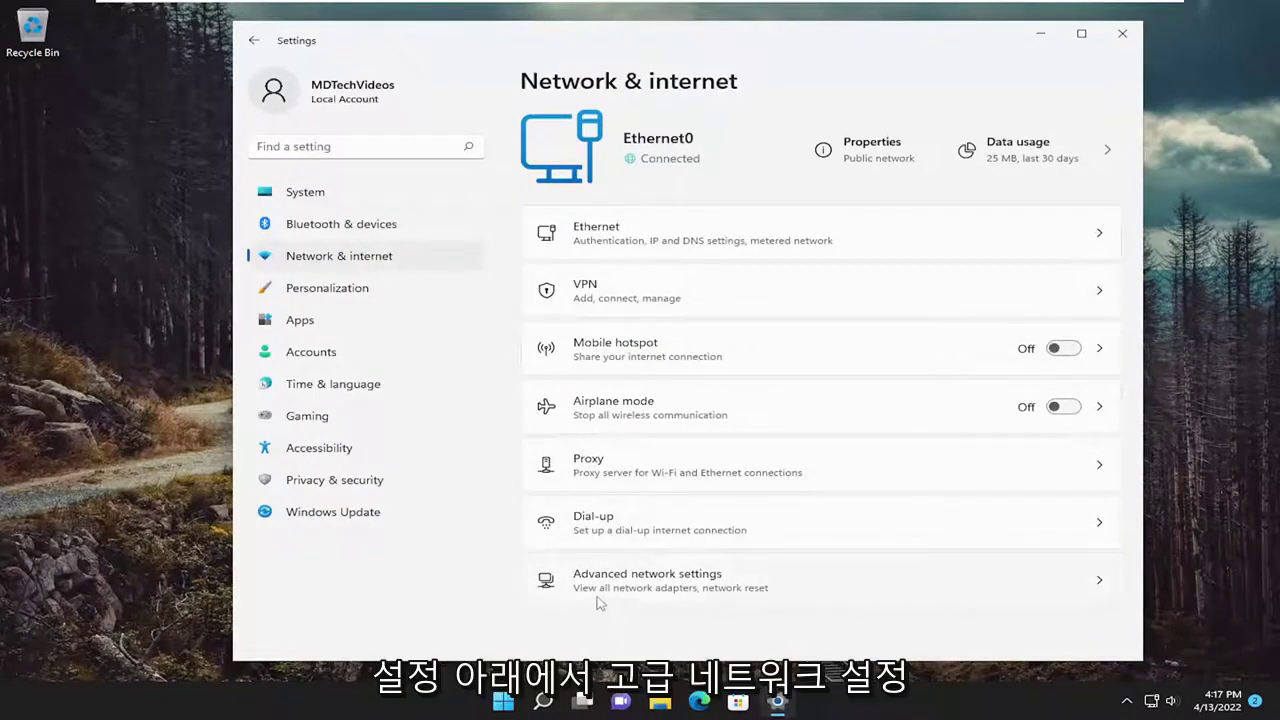
click(682, 578)
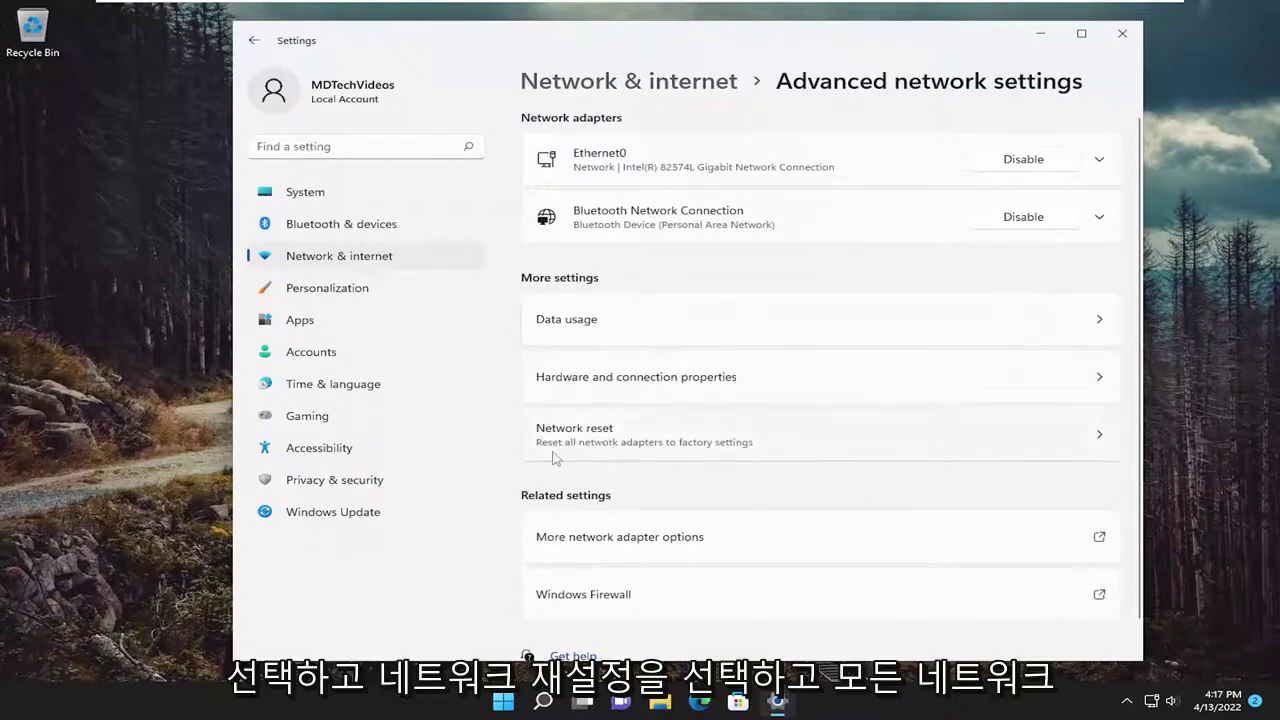
Step: Run a Network reset for all network adapters, agree to resetting the network settings and dismiss the sign-out notice
click(802, 448)
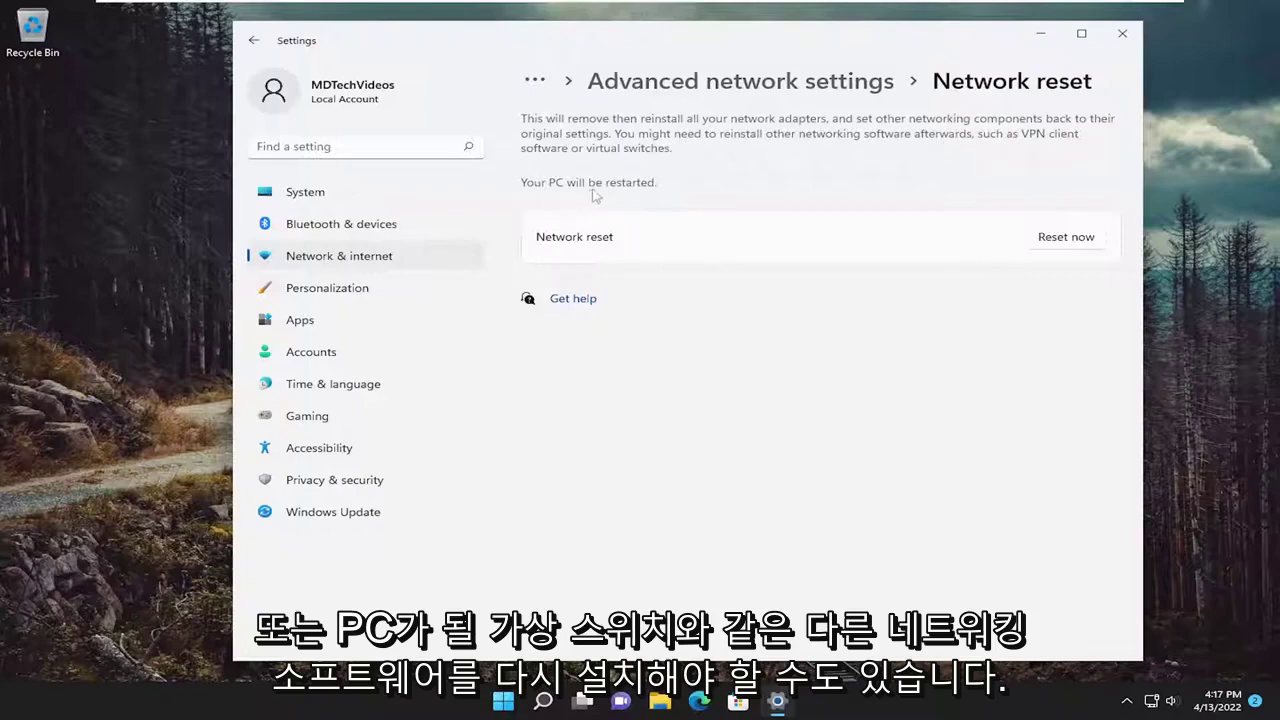
click(1062, 240)
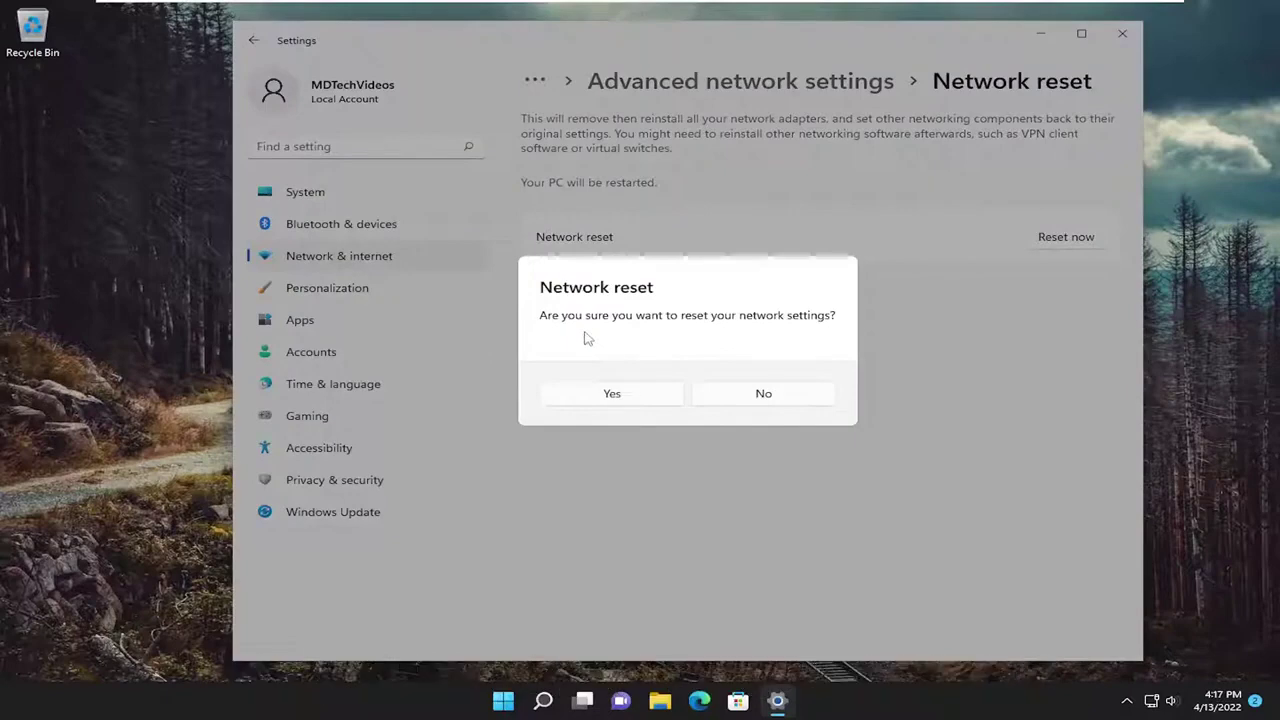
click(610, 395)
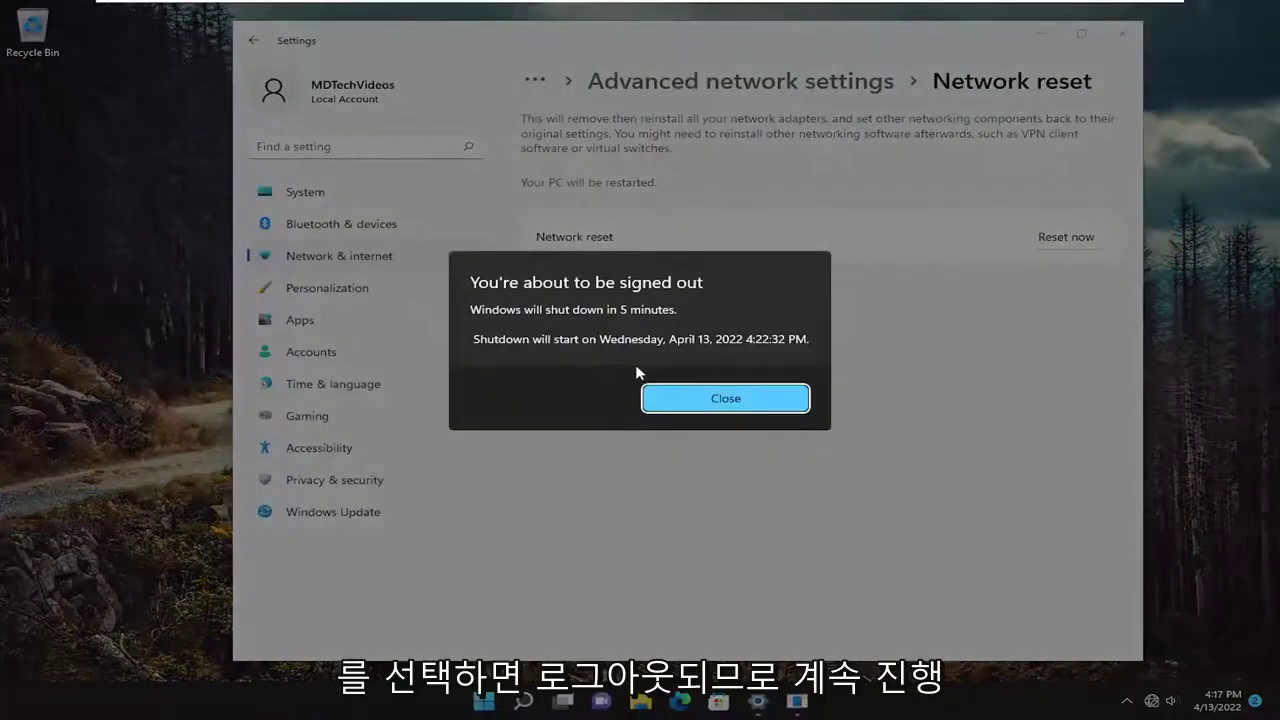
click(697, 400)
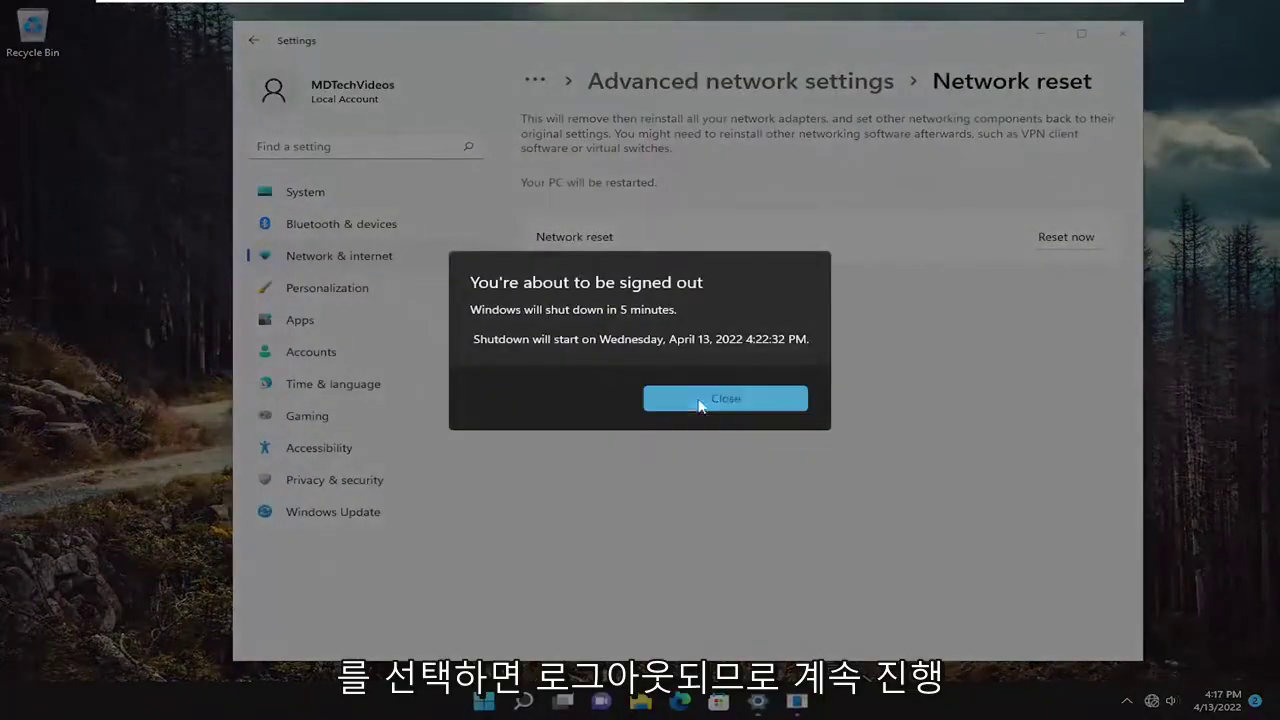
Step: Close Settings and restart the computer
click(1124, 35)
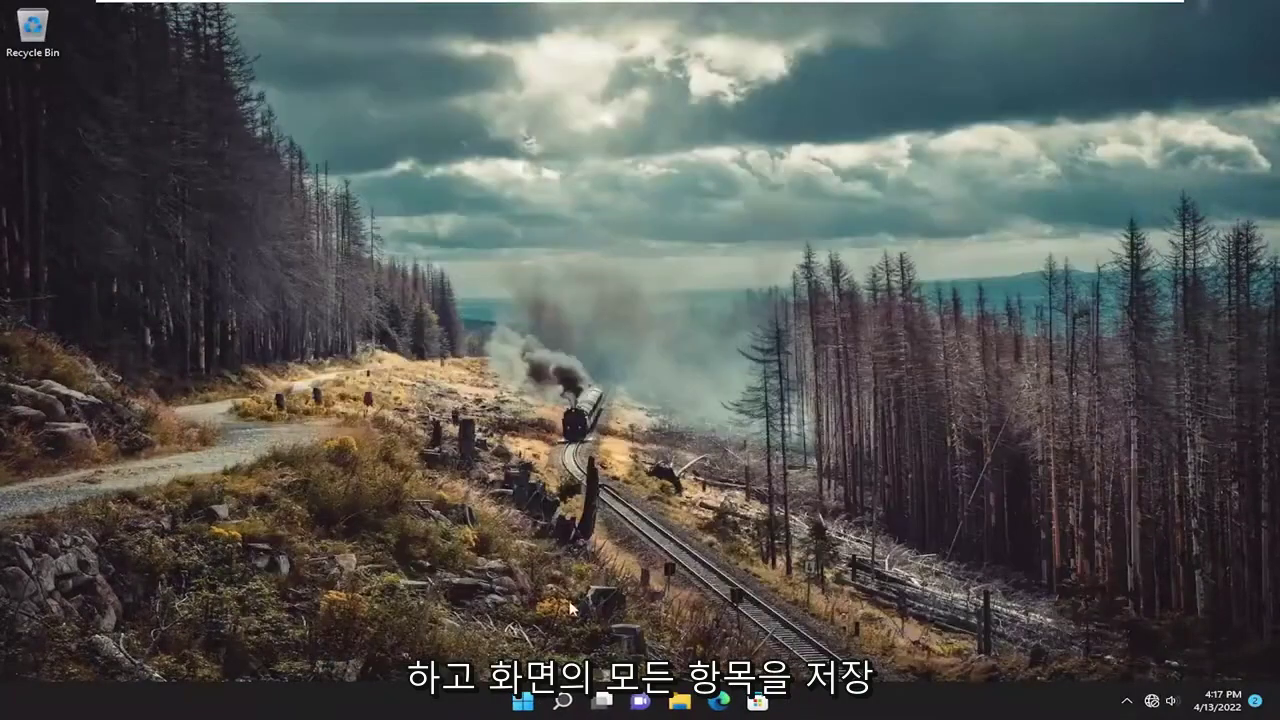
right_click(522, 704)
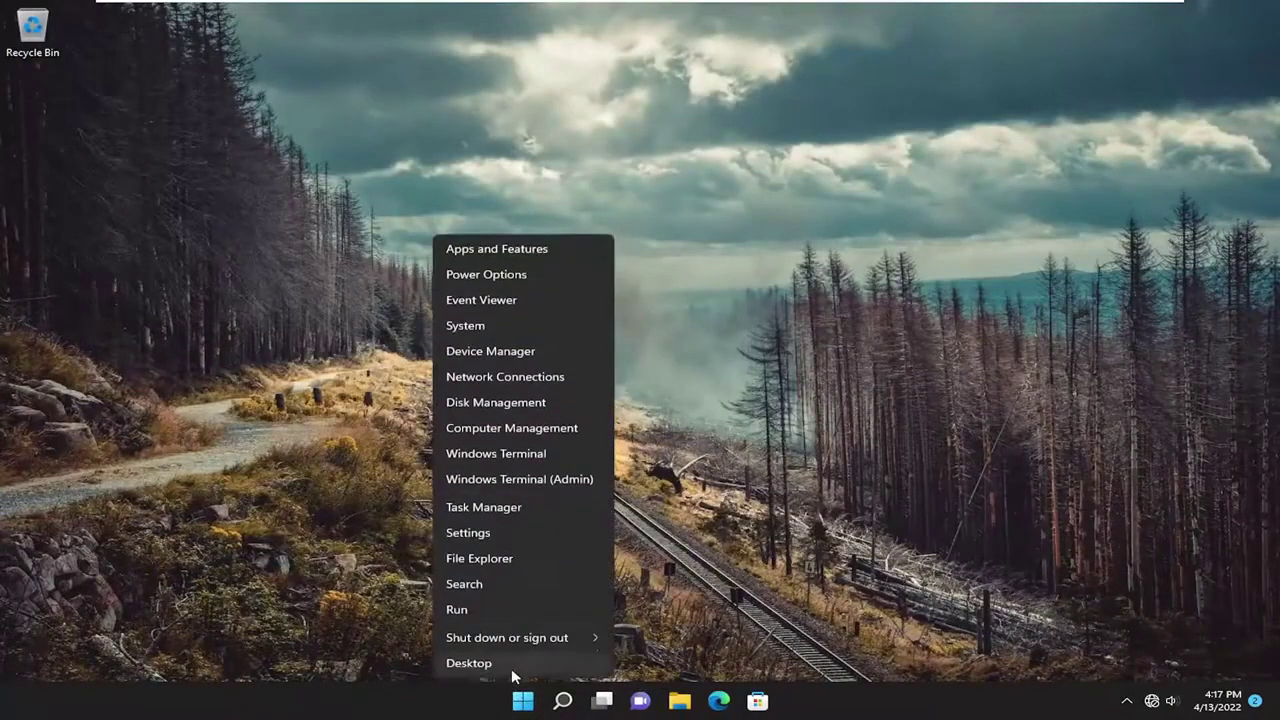
mouse_move(533, 648)
click(694, 660)
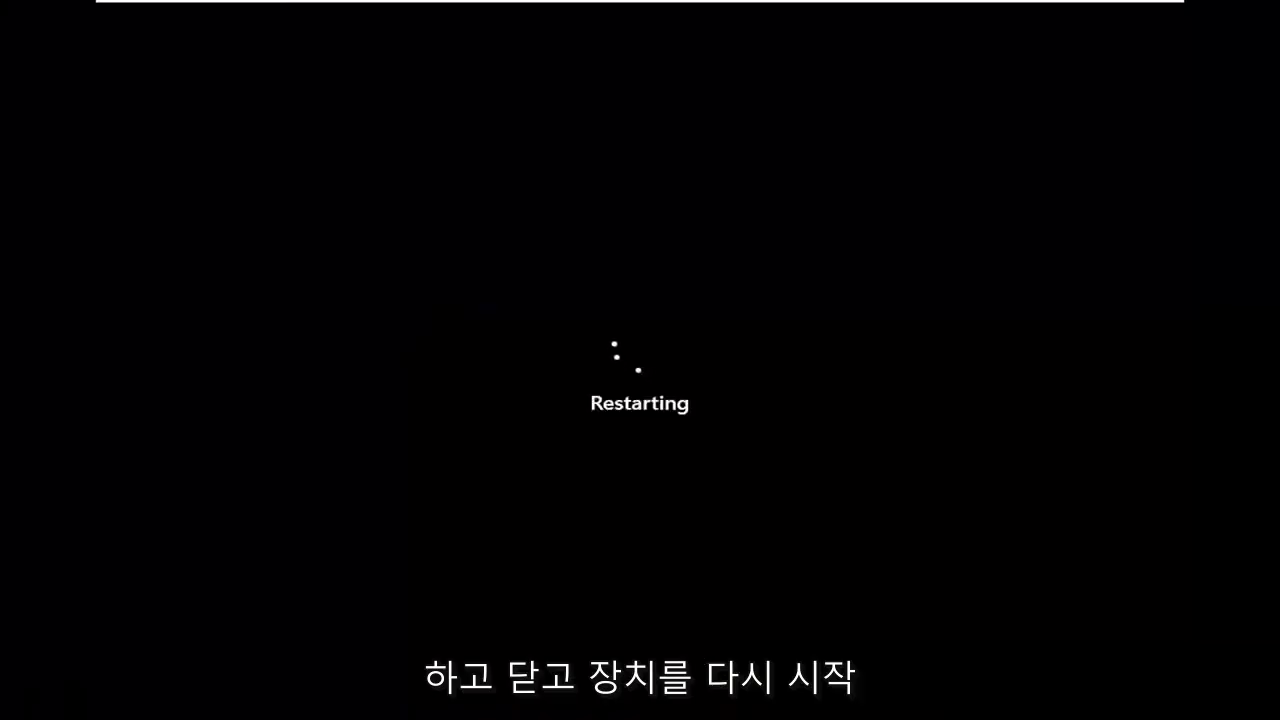